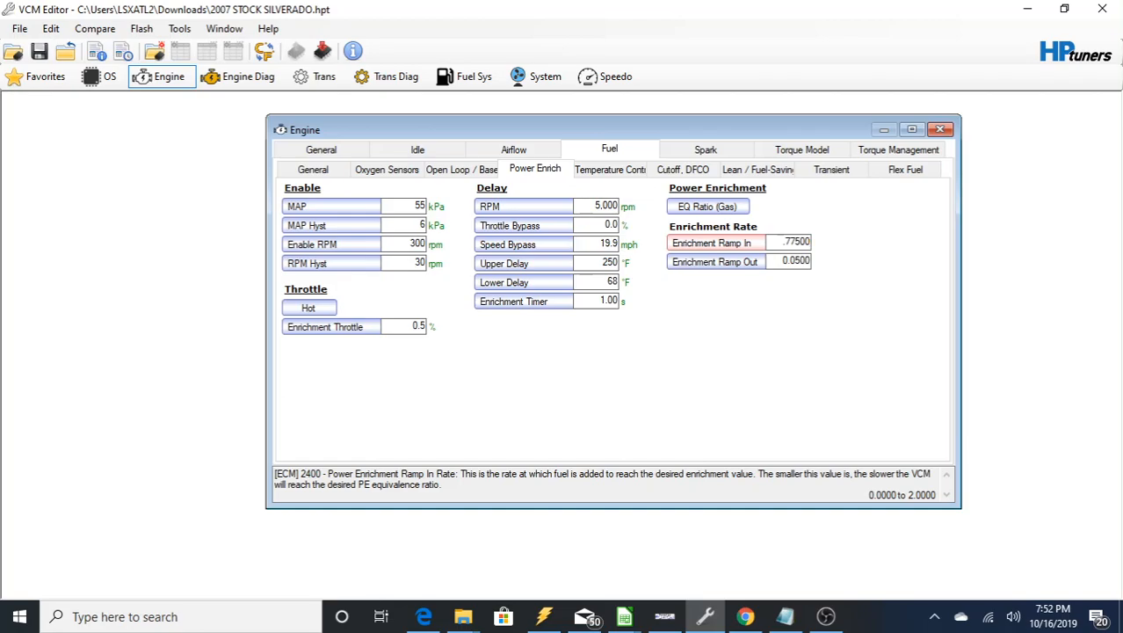
Set the power enrichment Enrichment Ramp In rate to 1.0000
key(BackSpace)
key(BackSpace)
key(BackSpace)
key(BackSpace)
key(BackSpace)
key(BackSpace)
Open the gasoline Power Enrich EQ Ratio table and calculate 14.68 divided by 1.301 with the built-in calculator
click(688, 208)
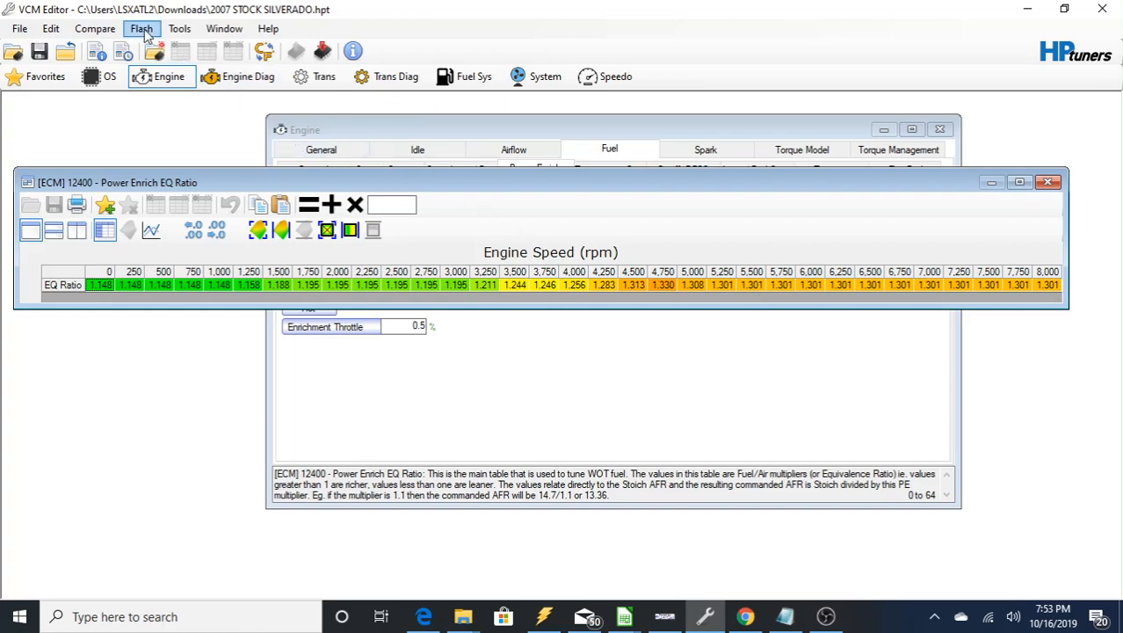
click(179, 28)
click(176, 68)
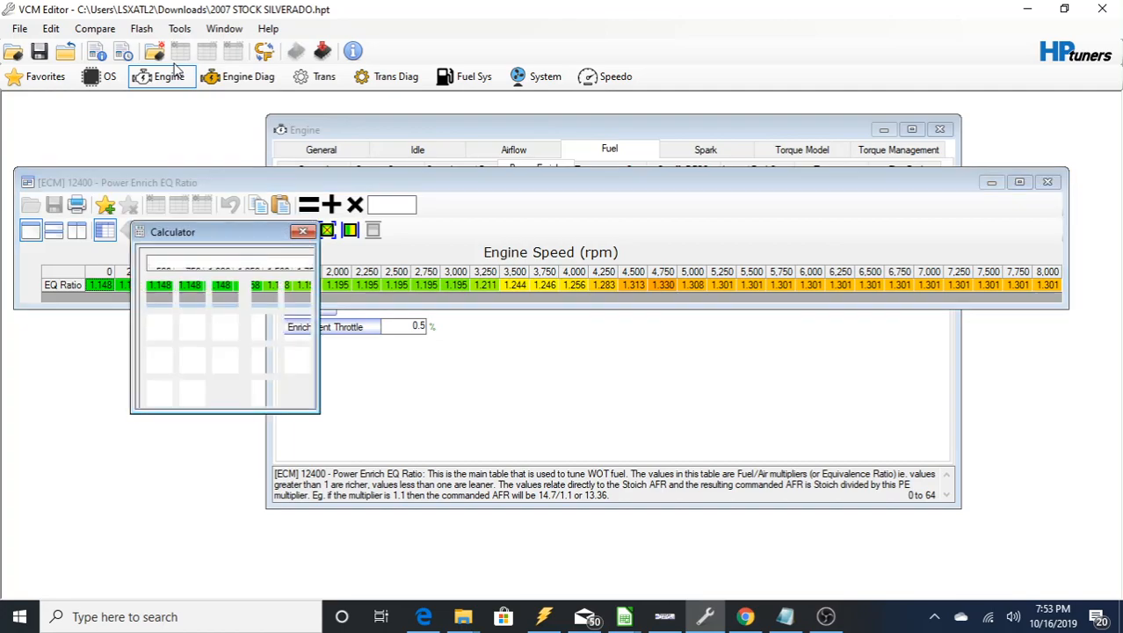
text(14.68)
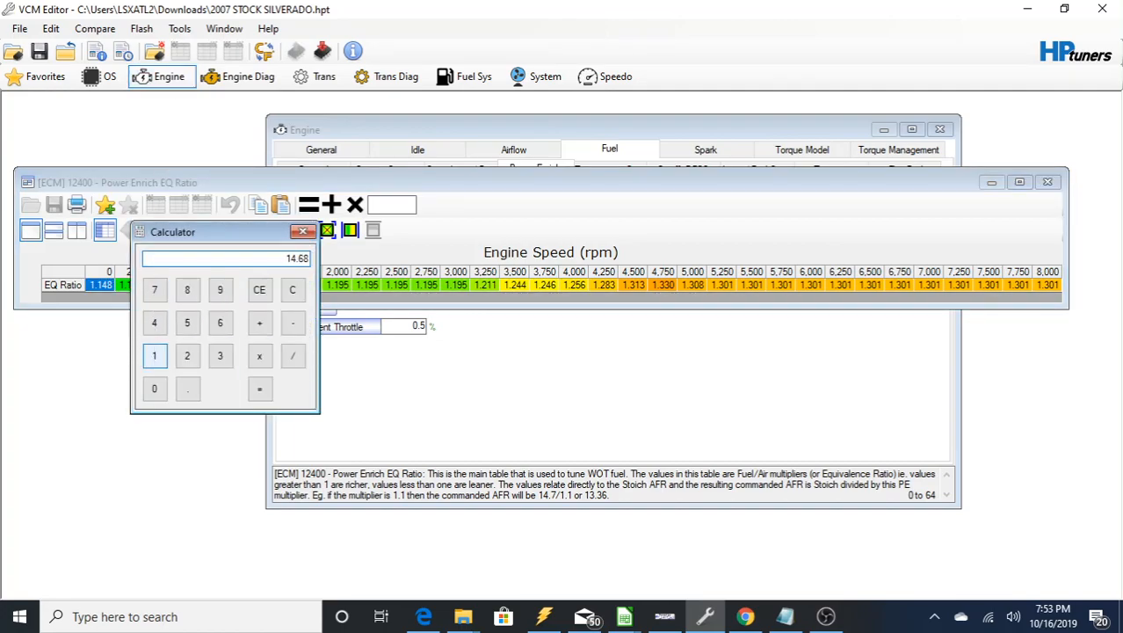
text(/)
text(1)
text(.301)
key(Return)
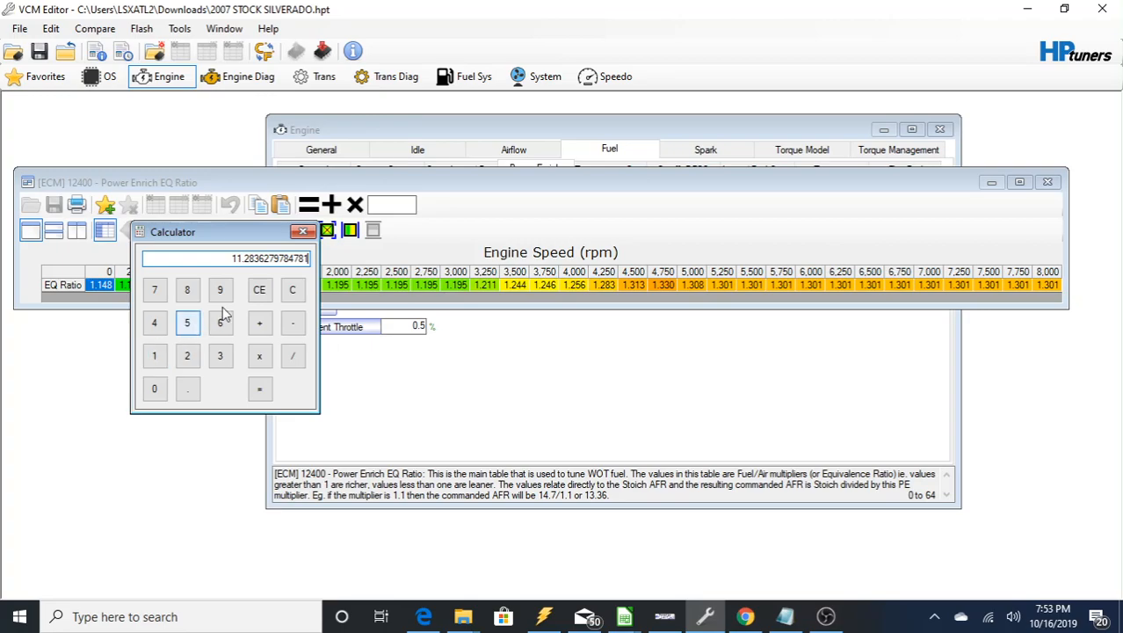
click(303, 231)
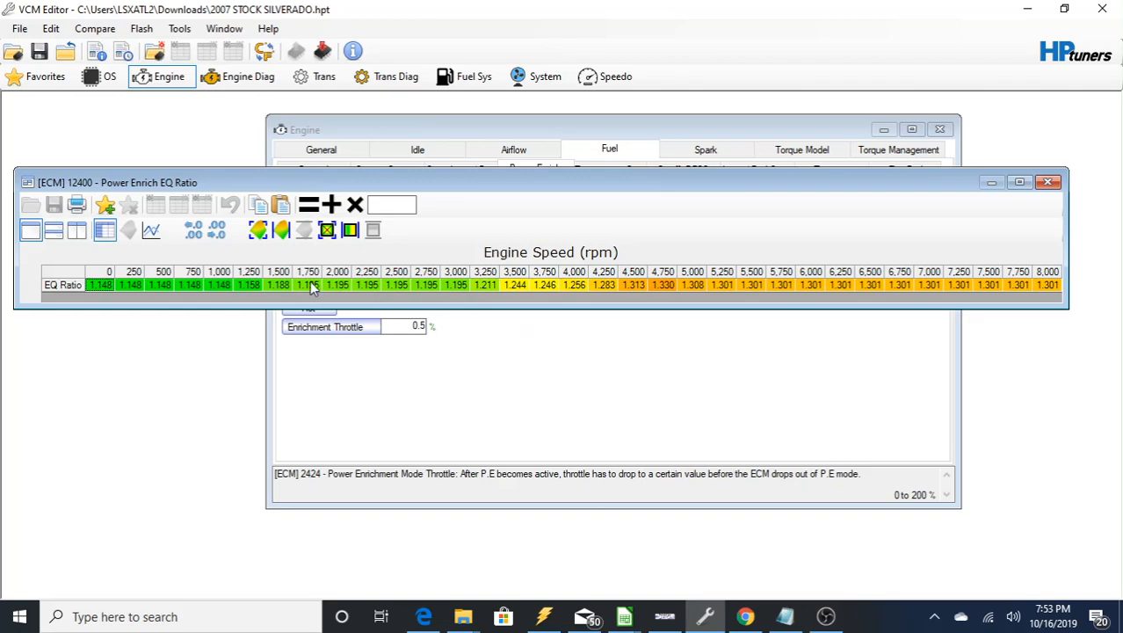
Multiply the Power Enrich EQ Ratio values from 1,500 to 8,000 rpm by 0.95
drag(278, 289, 1109, 325)
click(371, 204)
text(.95)
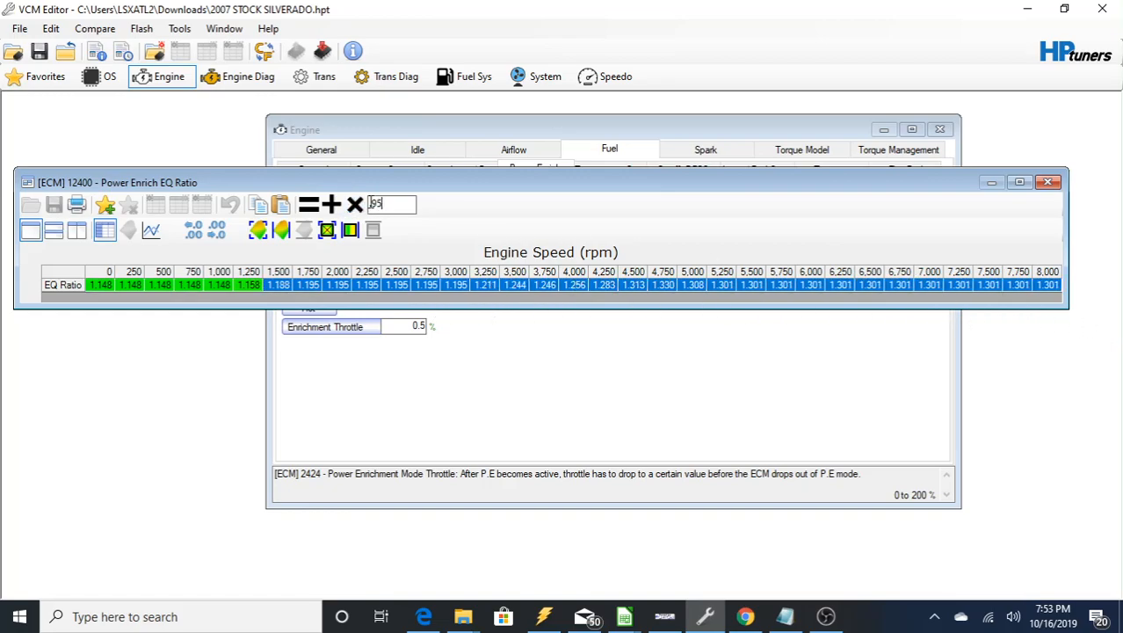
click(355, 204)
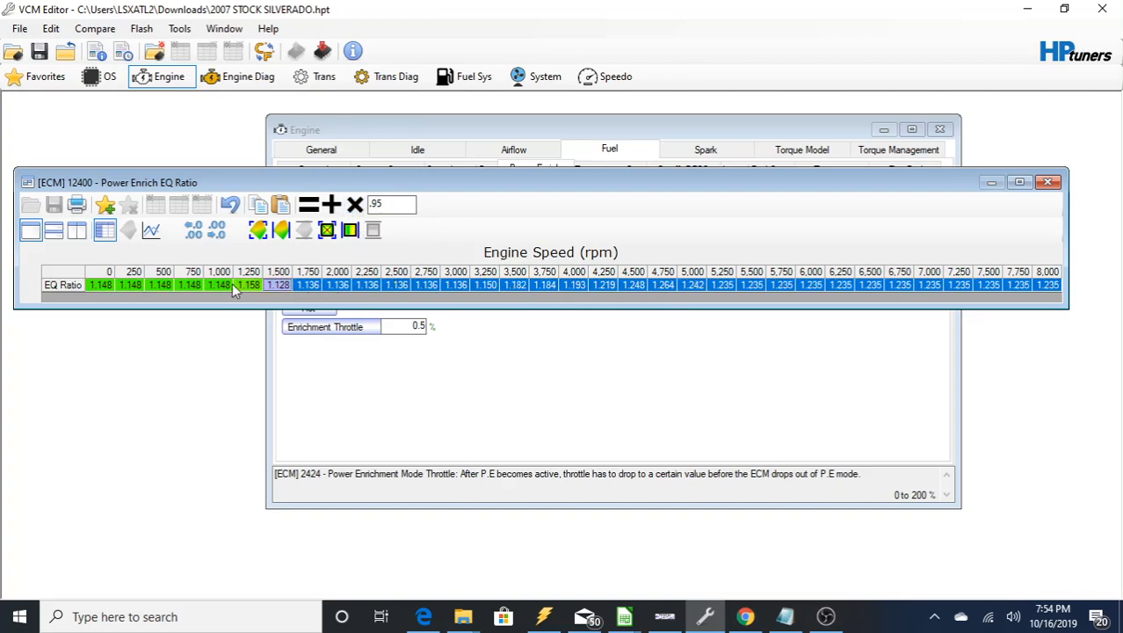
Interpolate the EQ Ratio values horizontally between 1,250 and 3,500 rpm, and close the table
drag(238, 286, 495, 300)
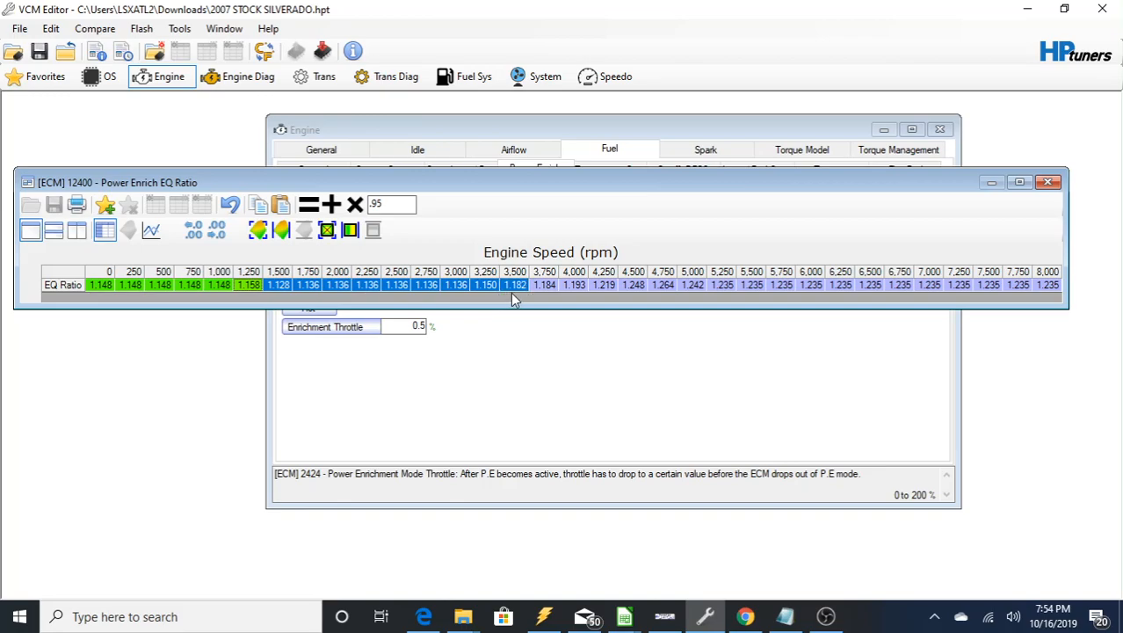
click(350, 230)
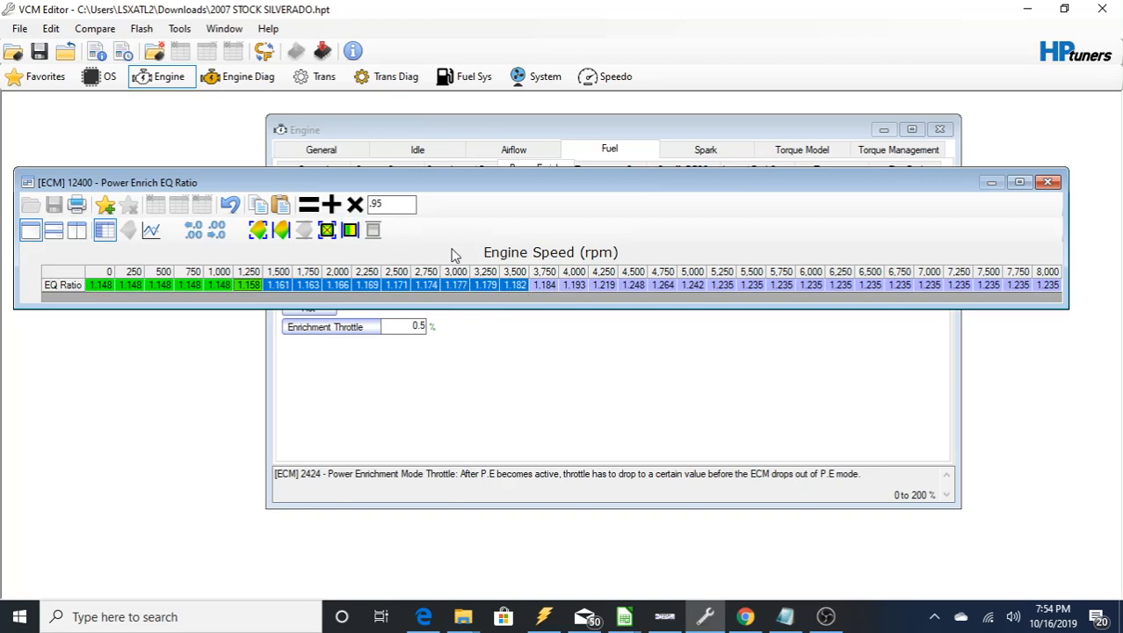
click(545, 285)
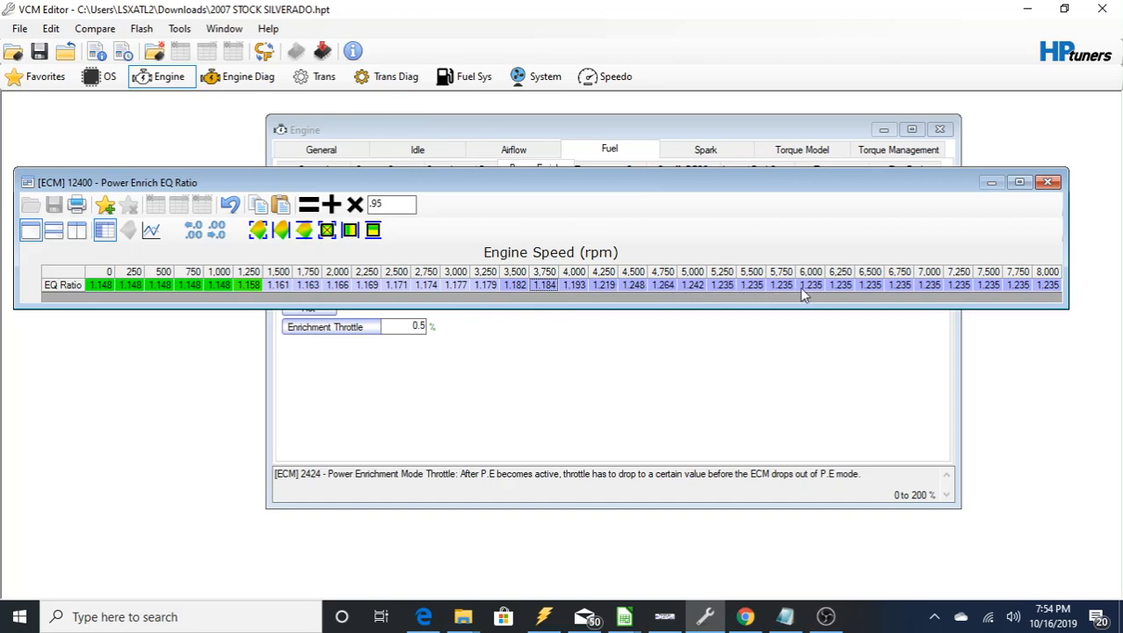
click(1051, 182)
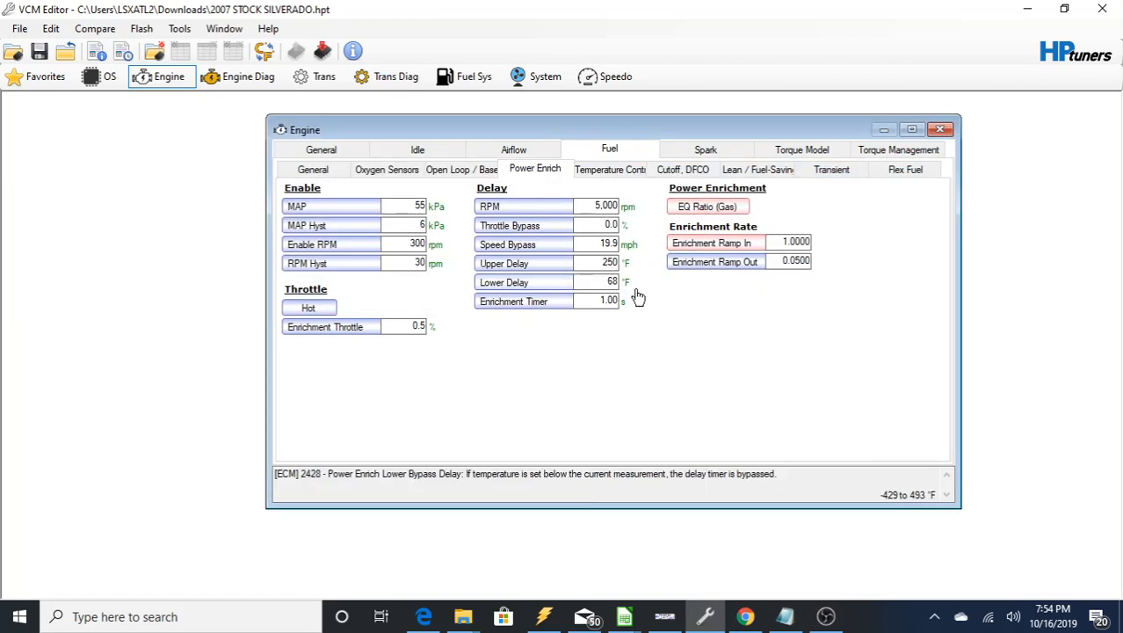
Examine the 0.80 g airmass row of the High Octane main spark table, and close the table
click(706, 151)
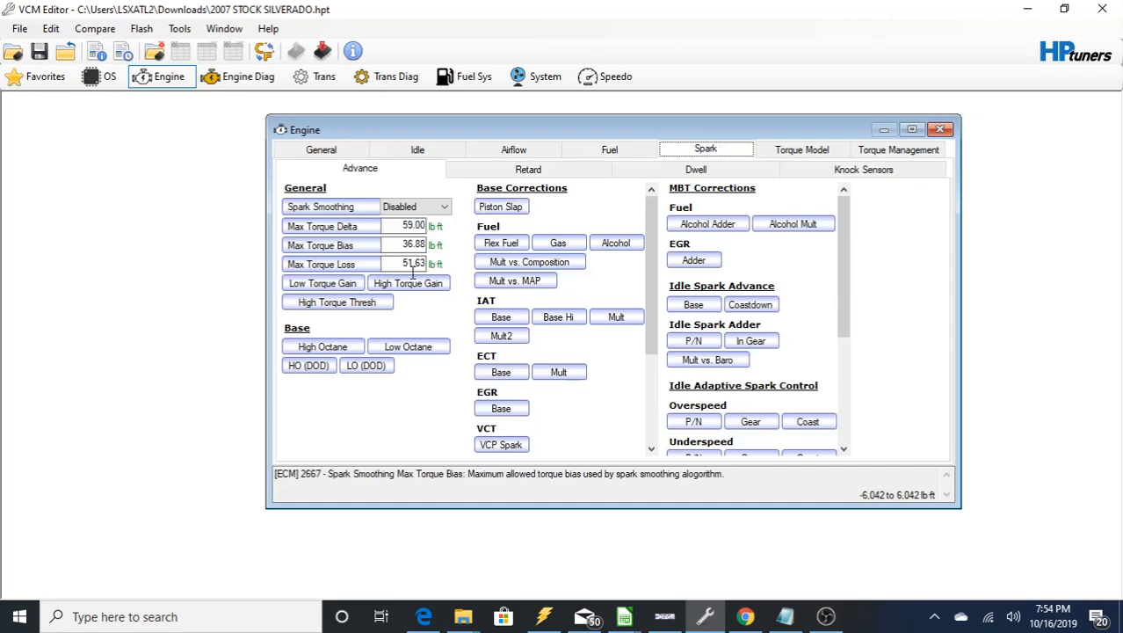
click(310, 348)
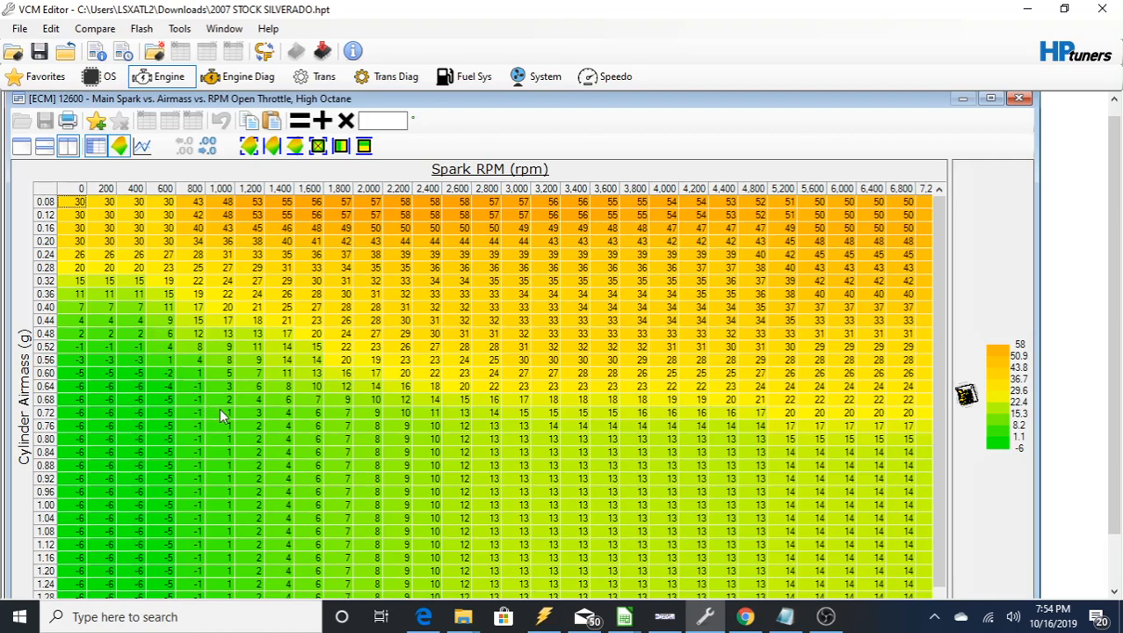
click(51, 440)
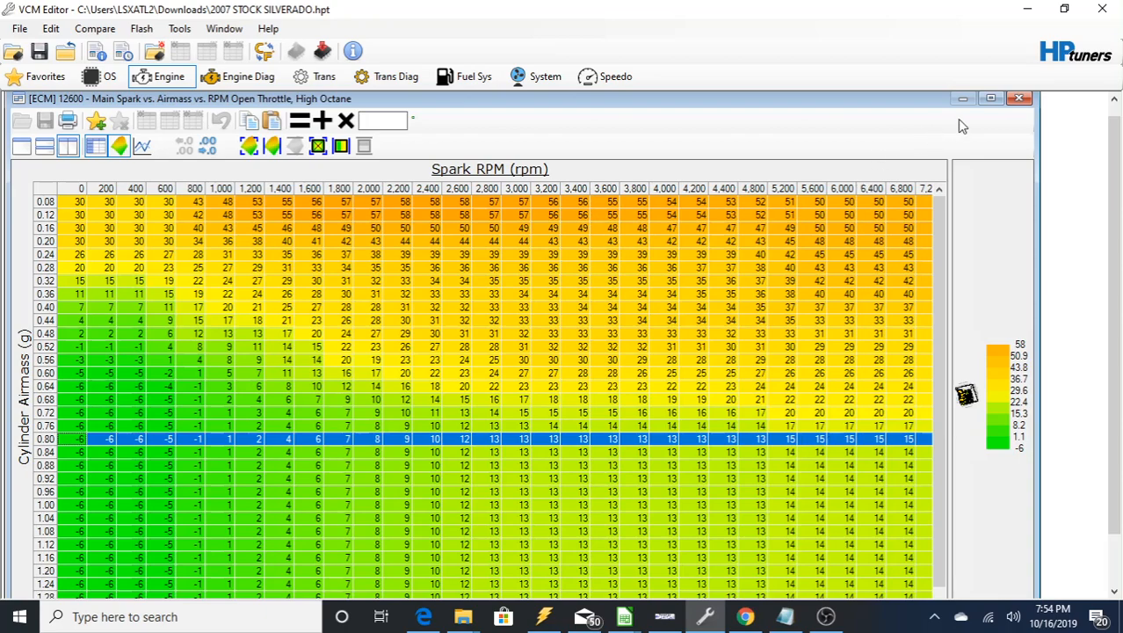
click(1019, 99)
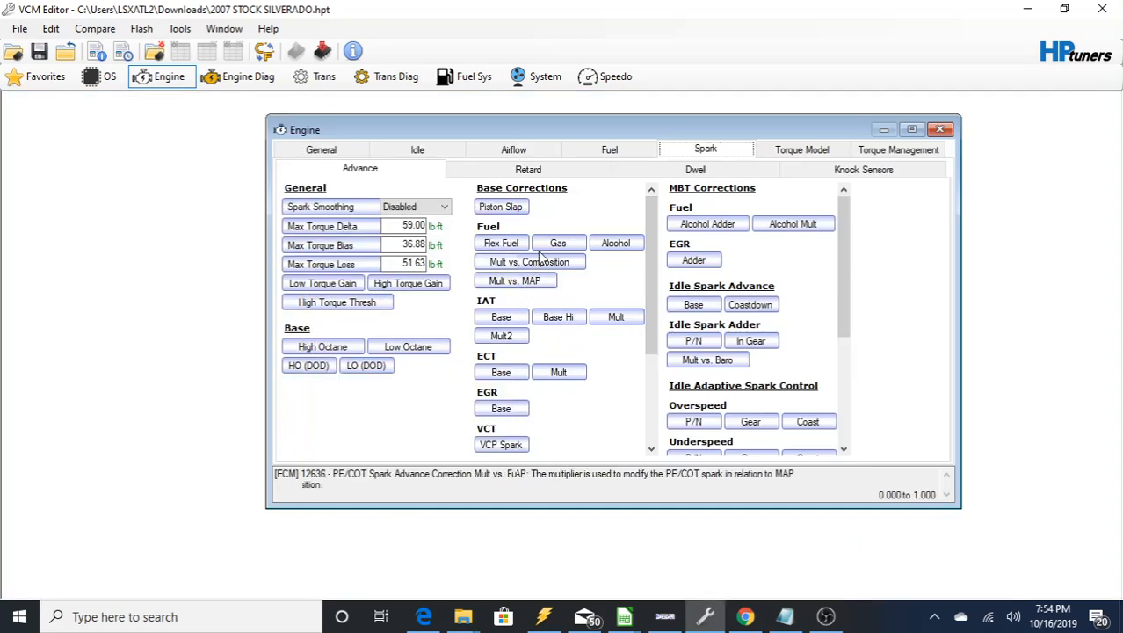
Set every cell of the gasoline PE/COT Spark Advance Correction table to 5 degrees
click(555, 246)
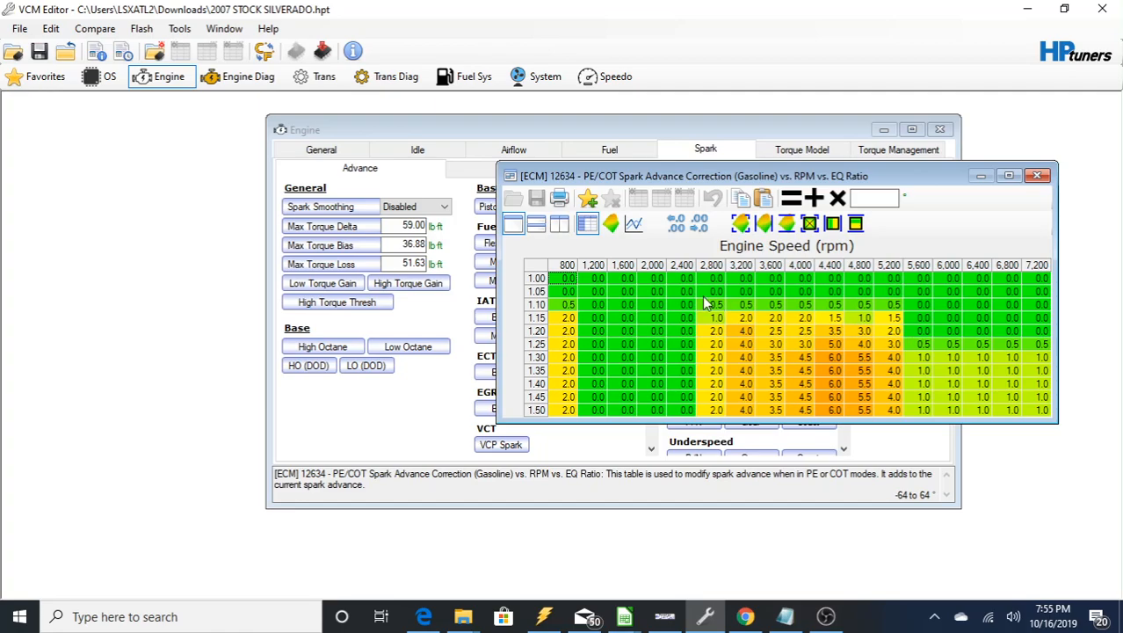
click(541, 265)
click(874, 195)
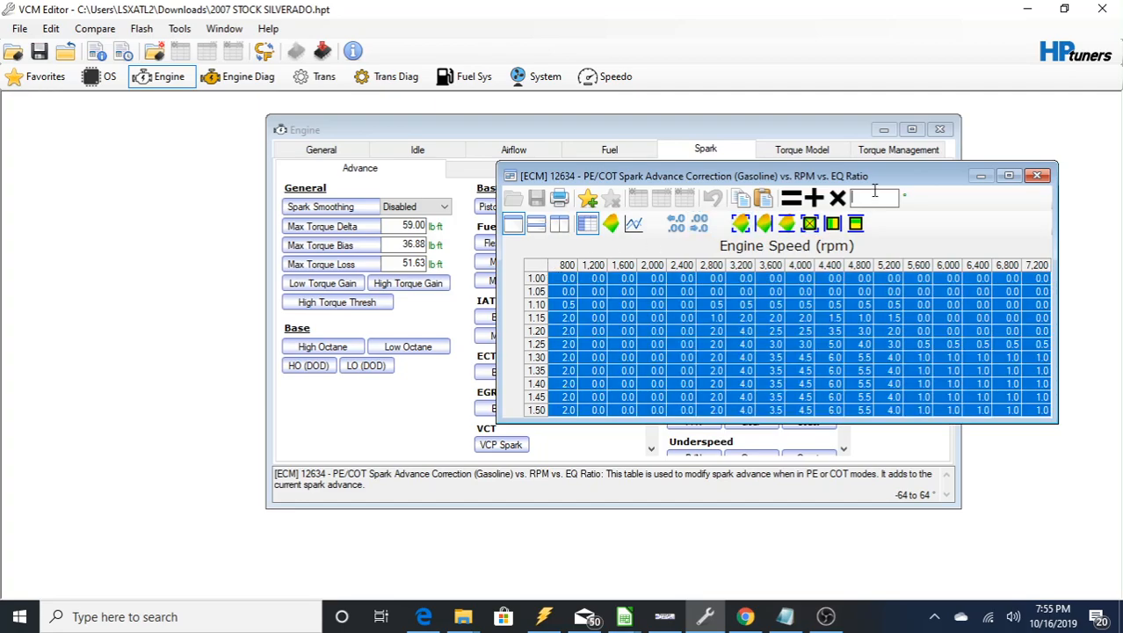
text(5)
click(791, 198)
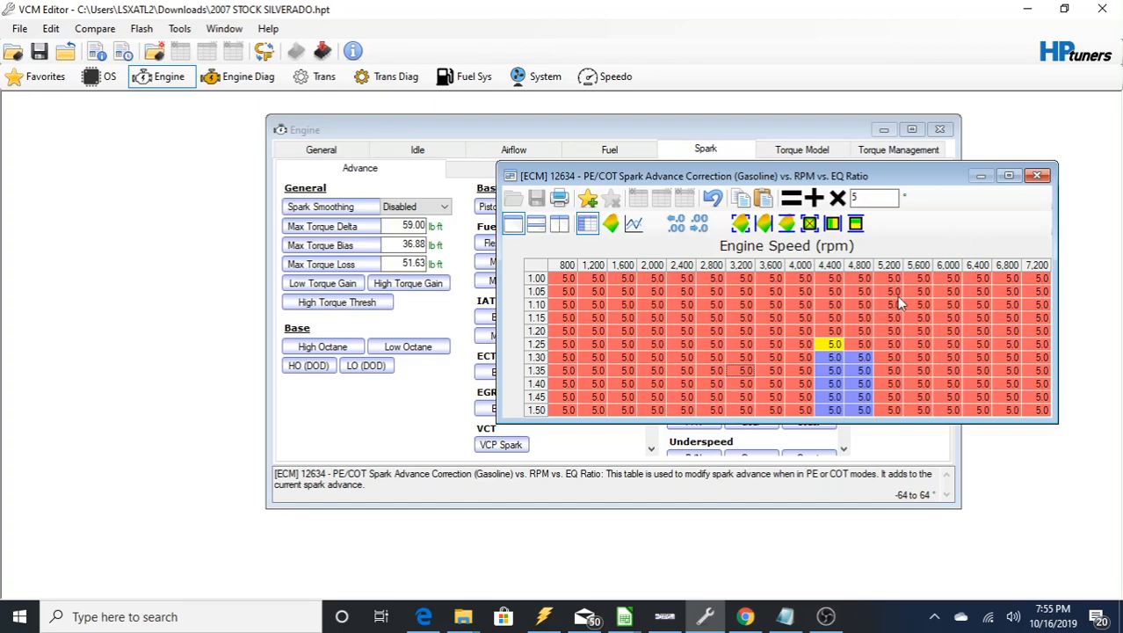
drag(892, 287, 1047, 411)
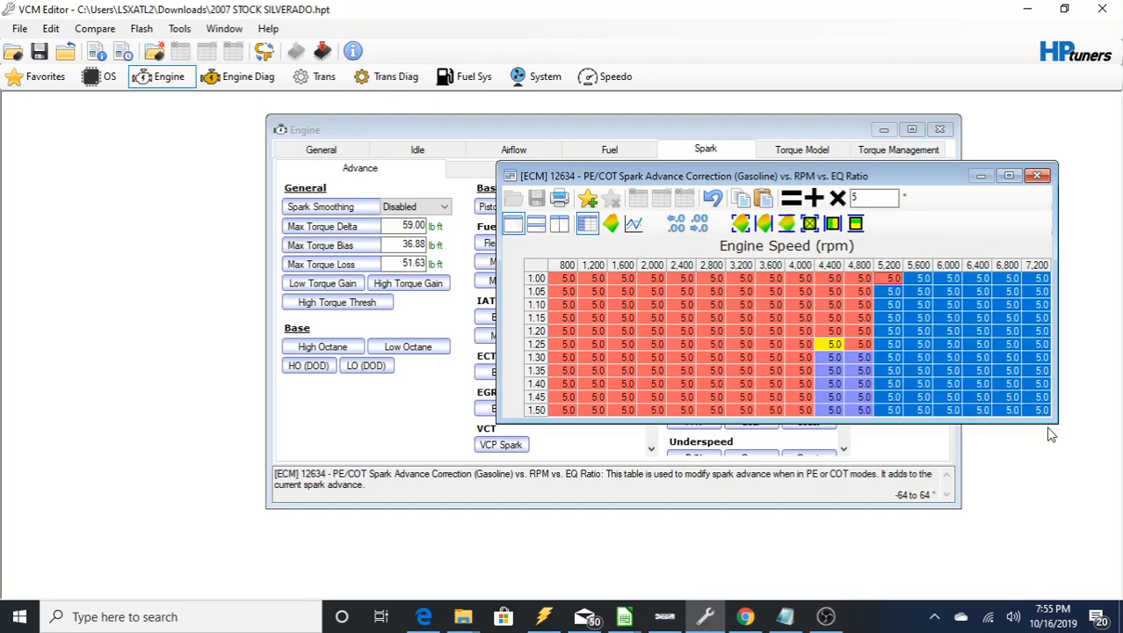
drag(873, 202, 817, 192)
text(7)
click(743, 279)
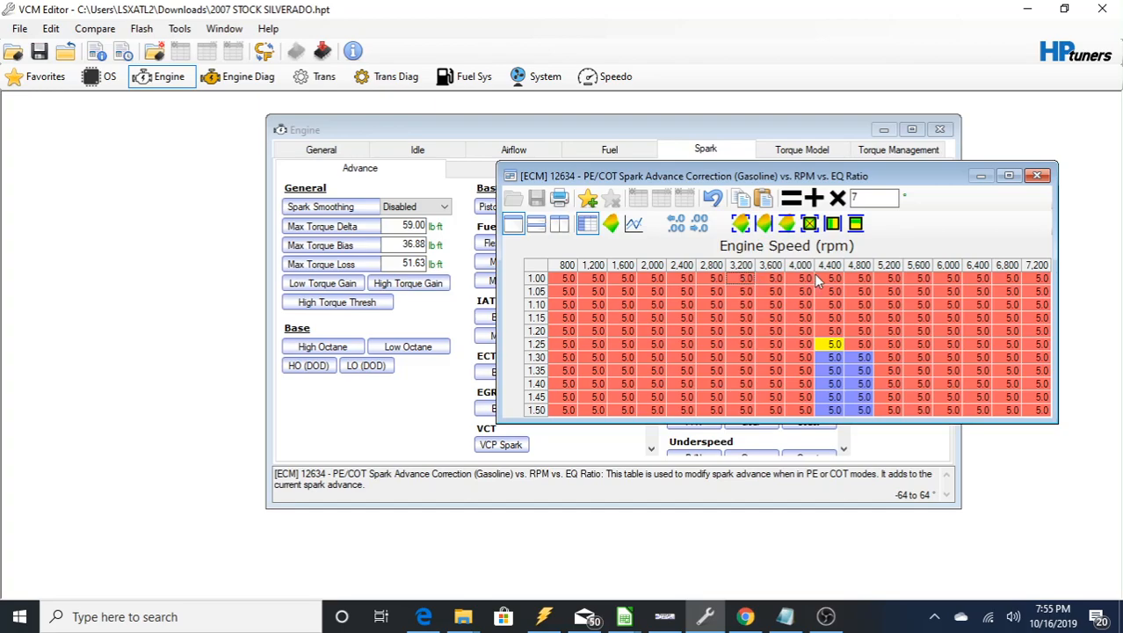
Set the 4,400 and 4,800 rpm columns of the PE/COT spark correction table to 4 degrees
drag(820, 279, 860, 409)
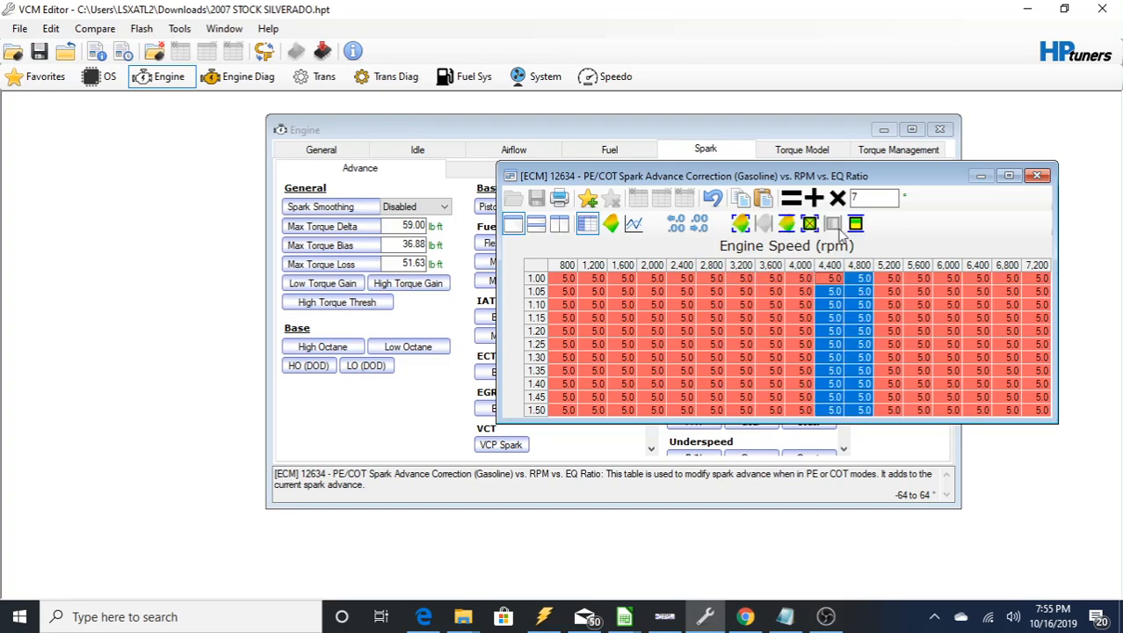
drag(870, 197, 845, 197)
text(4)
click(791, 197)
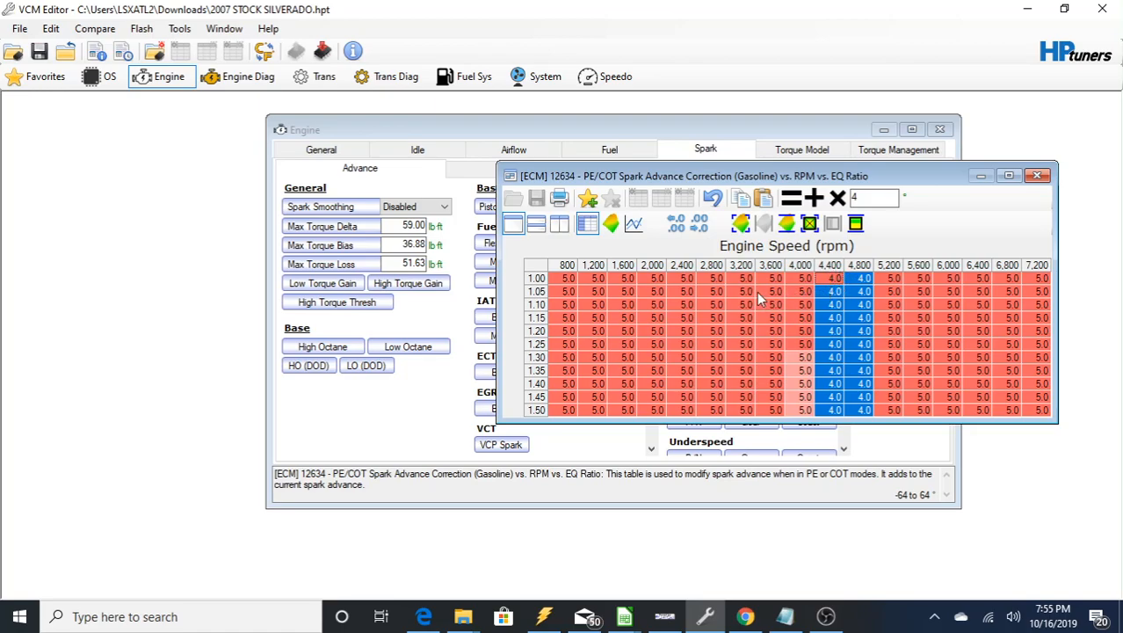
Set the 5,600 to 7,200 rpm columns of the PE/COT spark correction table to 7 degrees
drag(914, 279, 1036, 437)
click(854, 196)
text(7)
click(791, 197)
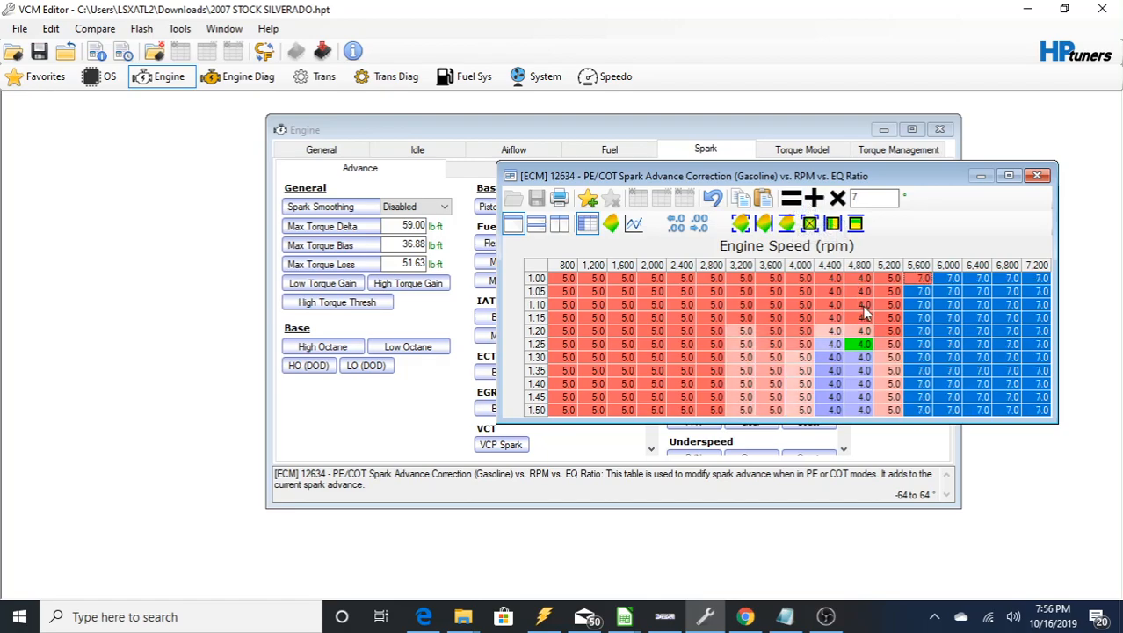
Set the 800 to 4,000 rpm columns to 7 degrees and interpolate horizontally between 4,000 and 5,200 rpm, closing the table
drag(795, 279, 532, 414)
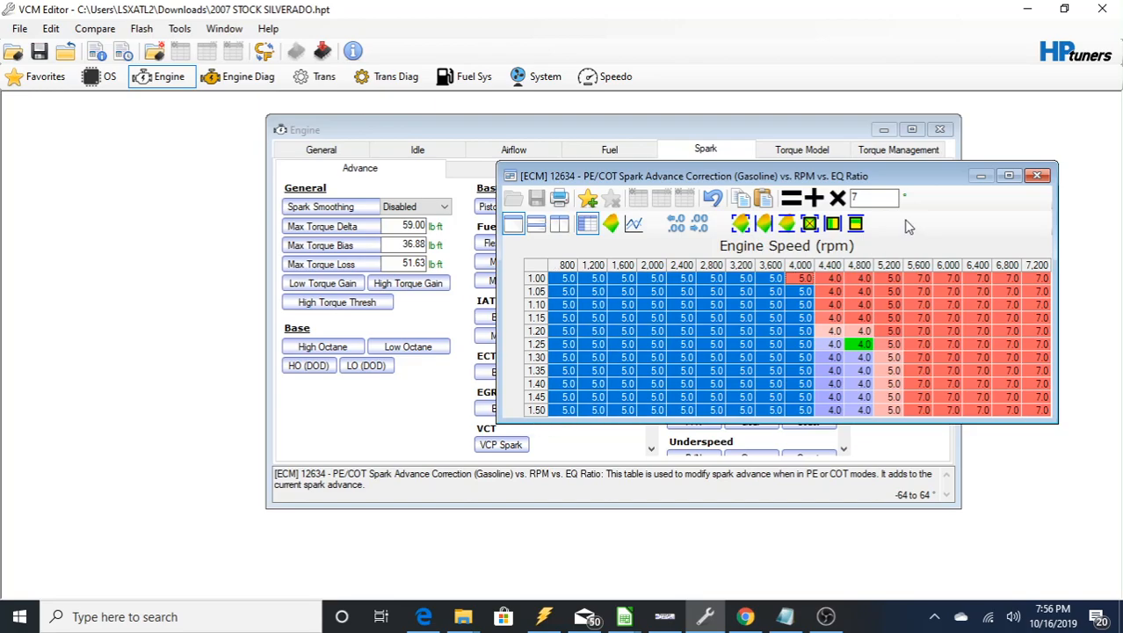
click(723, 373)
drag(796, 279, 883, 412)
click(832, 223)
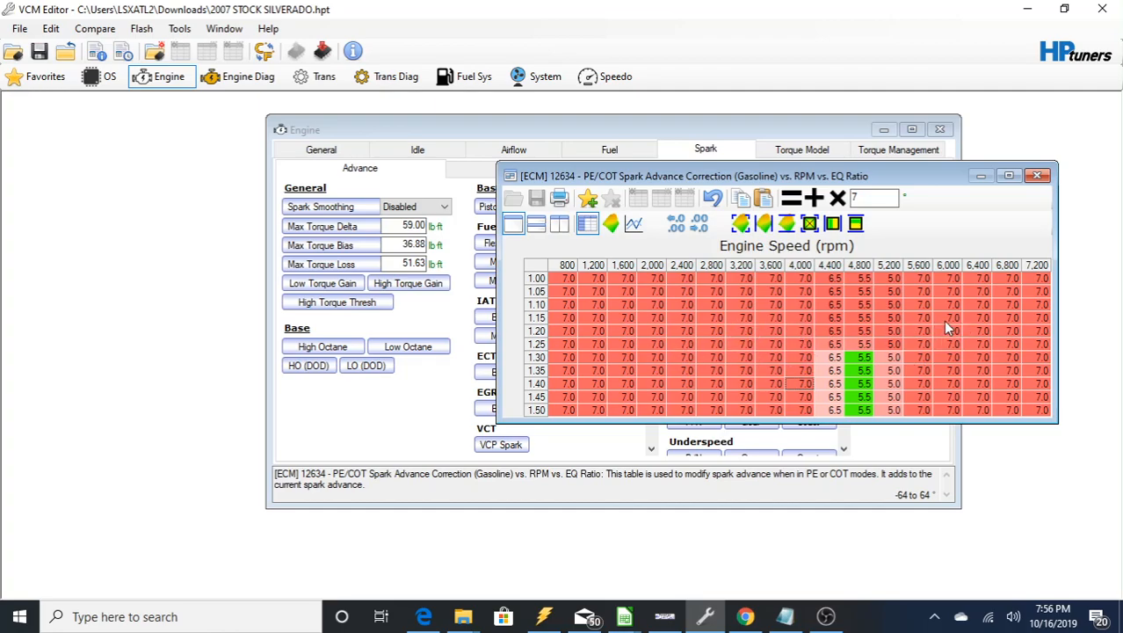
click(1037, 176)
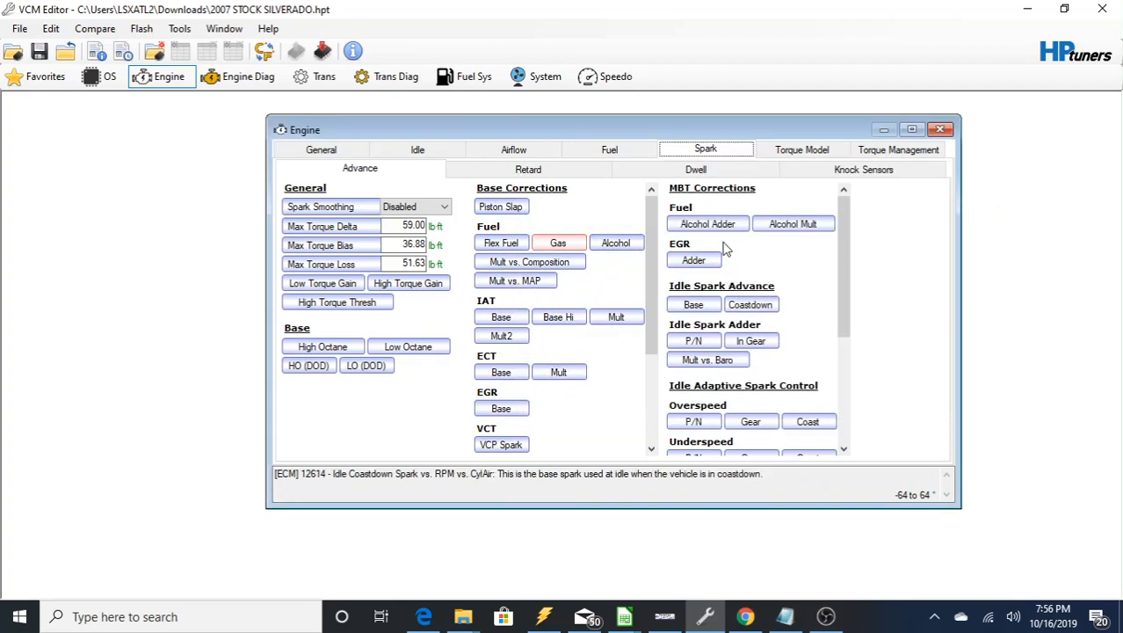
Compare the gasoline PE/COT spark correction table with the 0.80 g row of the High Octane main spark table, and close both
click(700, 262)
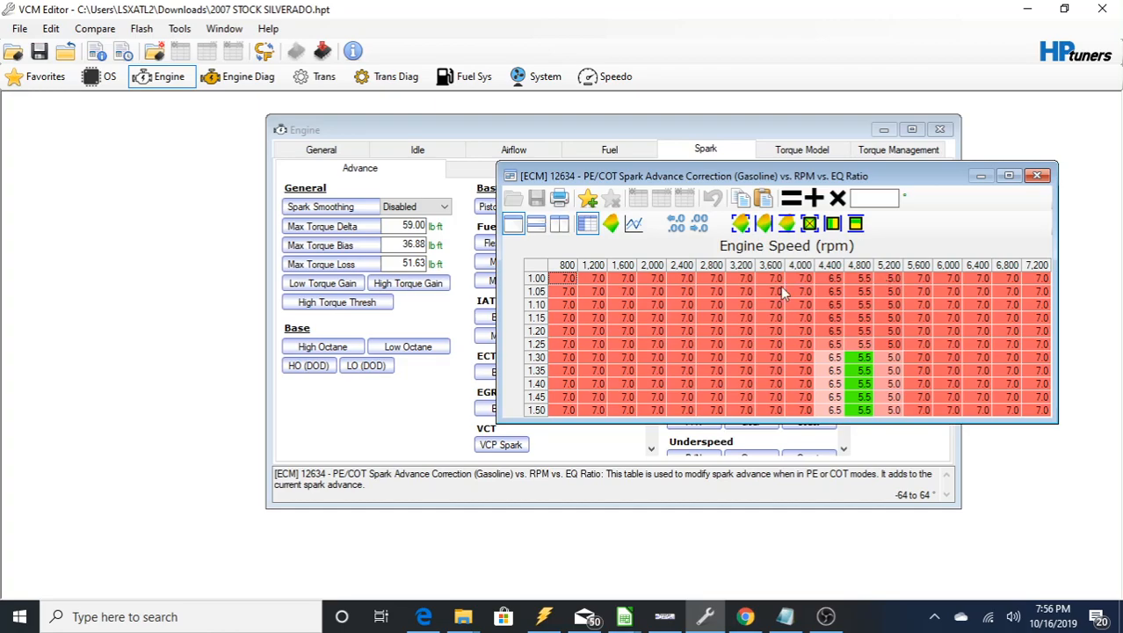
click(348, 350)
click(348, 351)
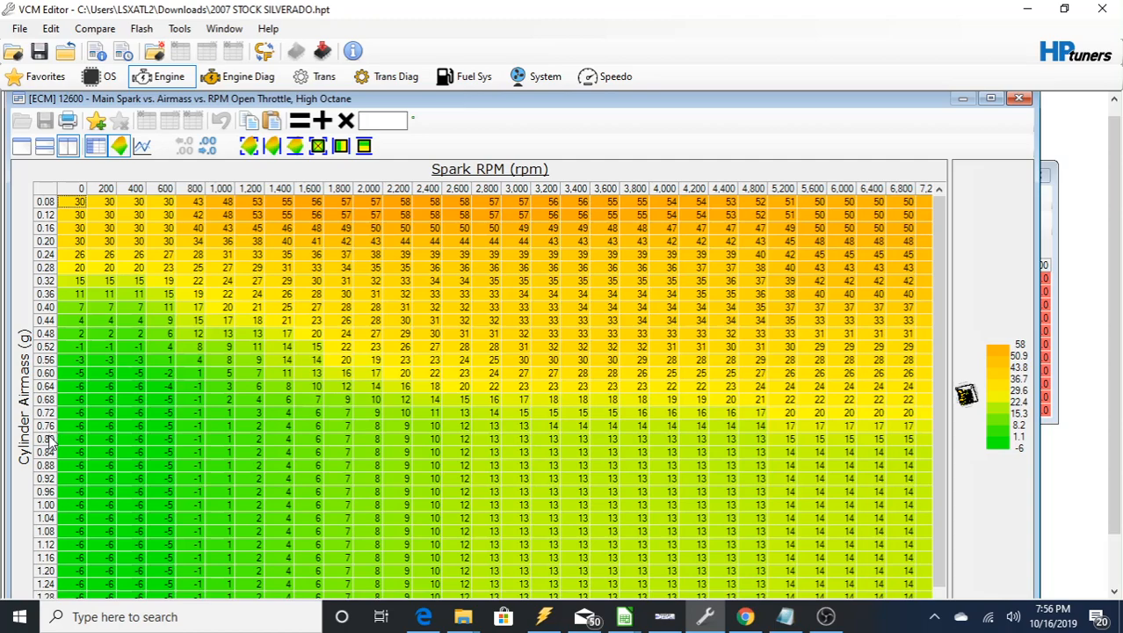
click(49, 439)
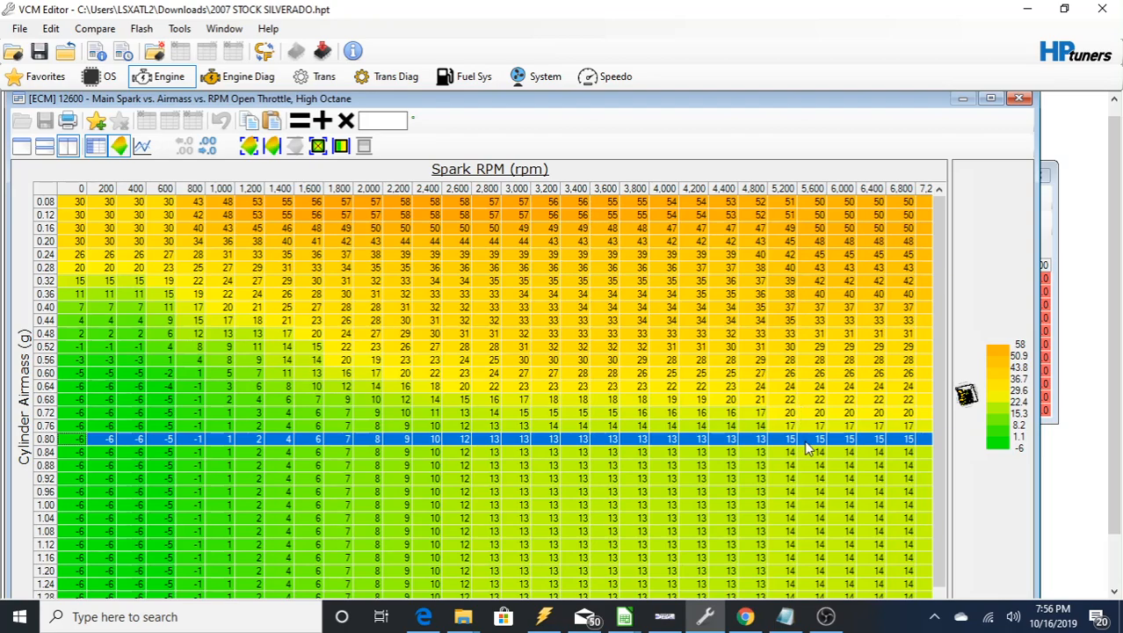
click(1046, 231)
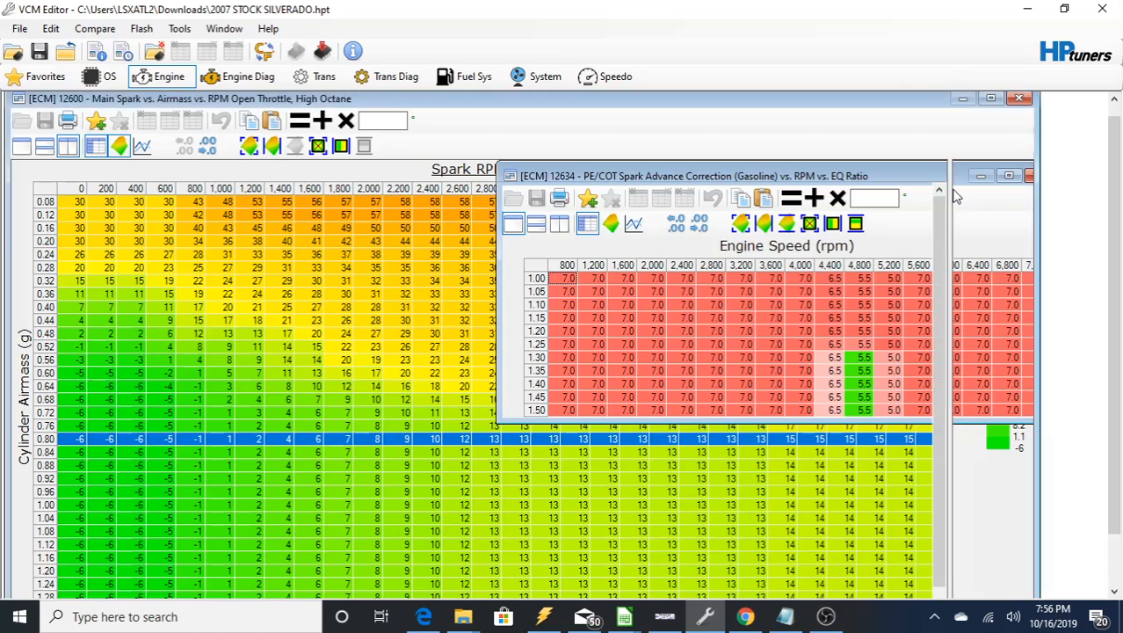
click(1037, 175)
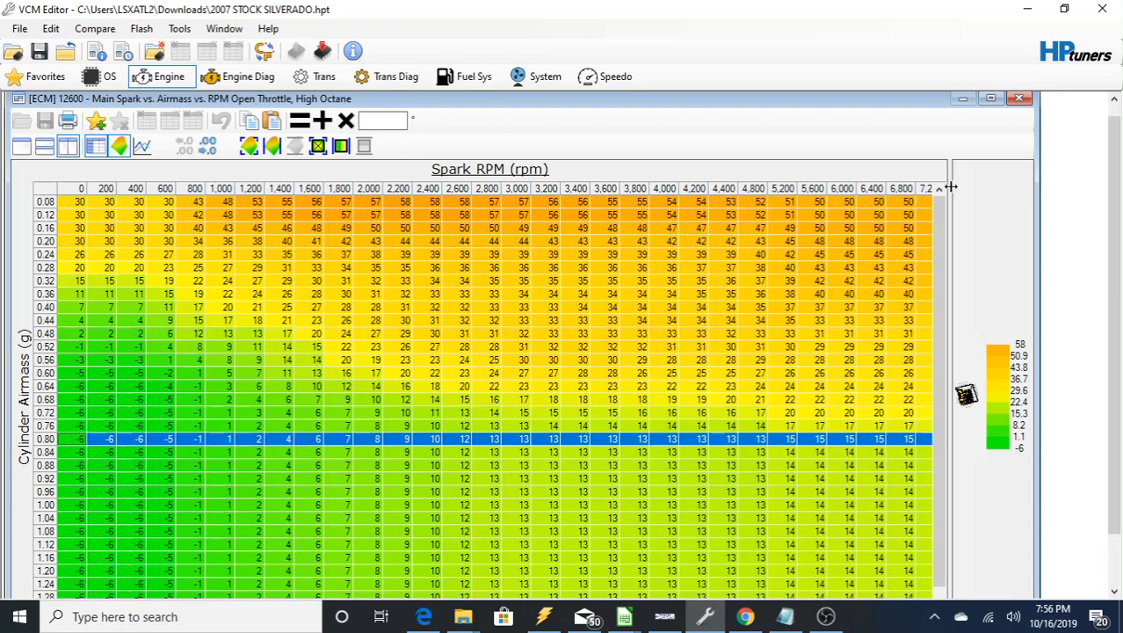
click(1020, 97)
Set the 77 to 113 °F columns of the base IAT spark advance correction table to 0 degrees
click(509, 321)
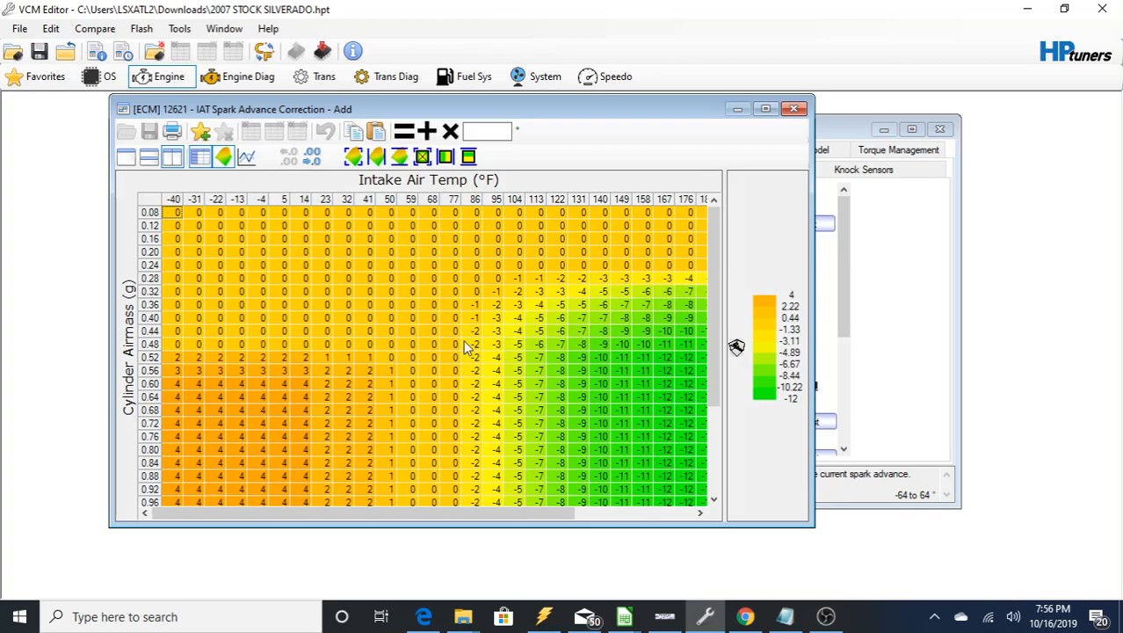
click(557, 201)
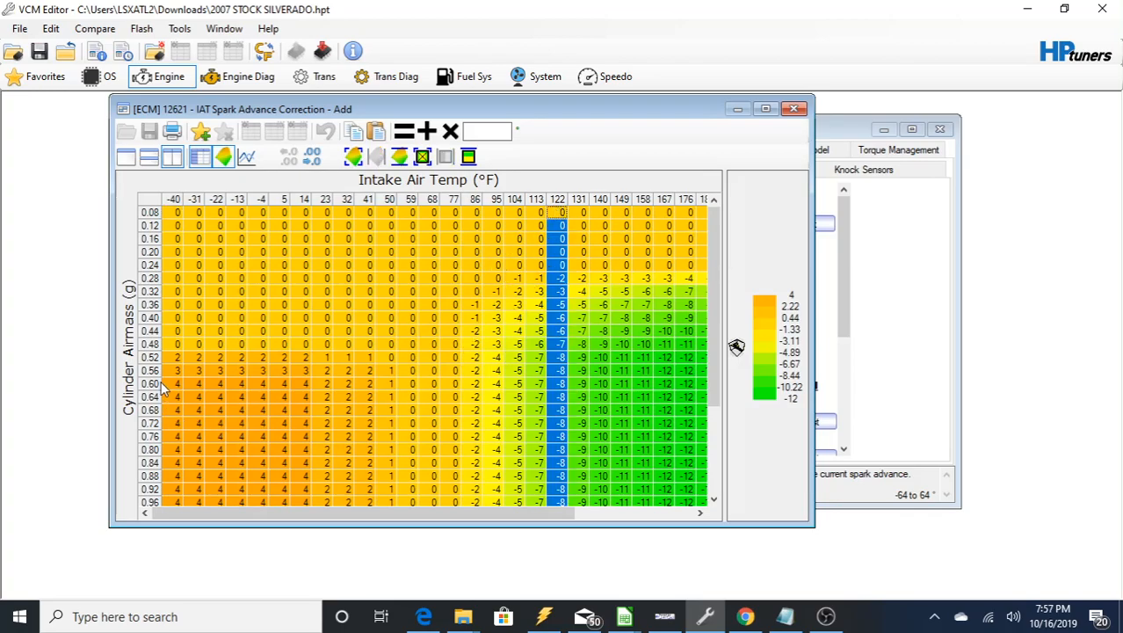
click(149, 449)
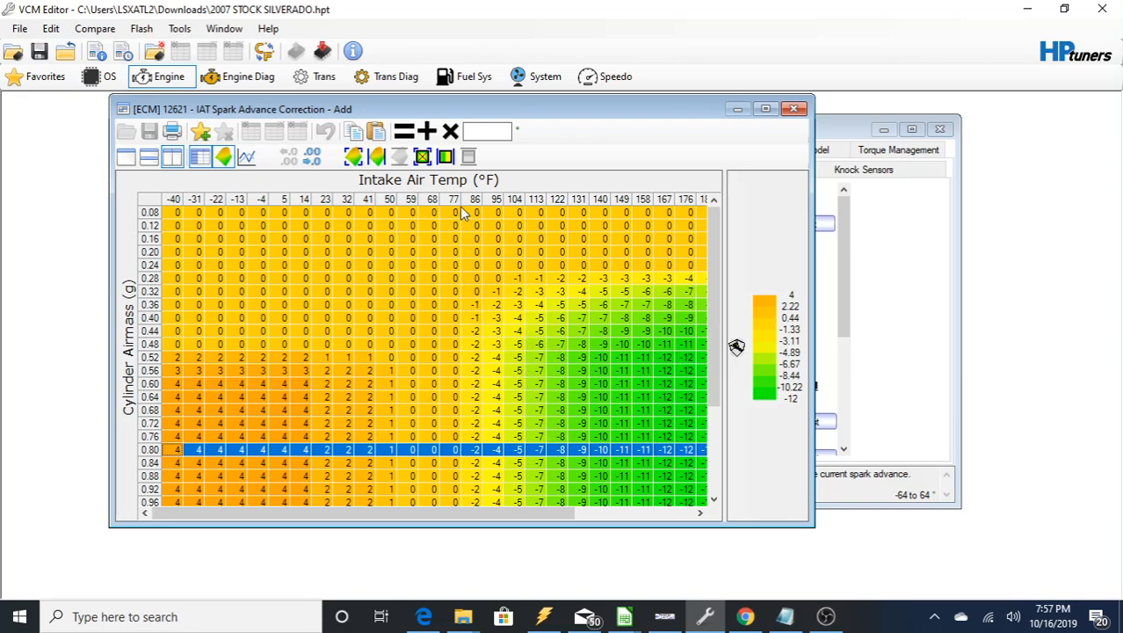
drag(454, 200, 536, 200)
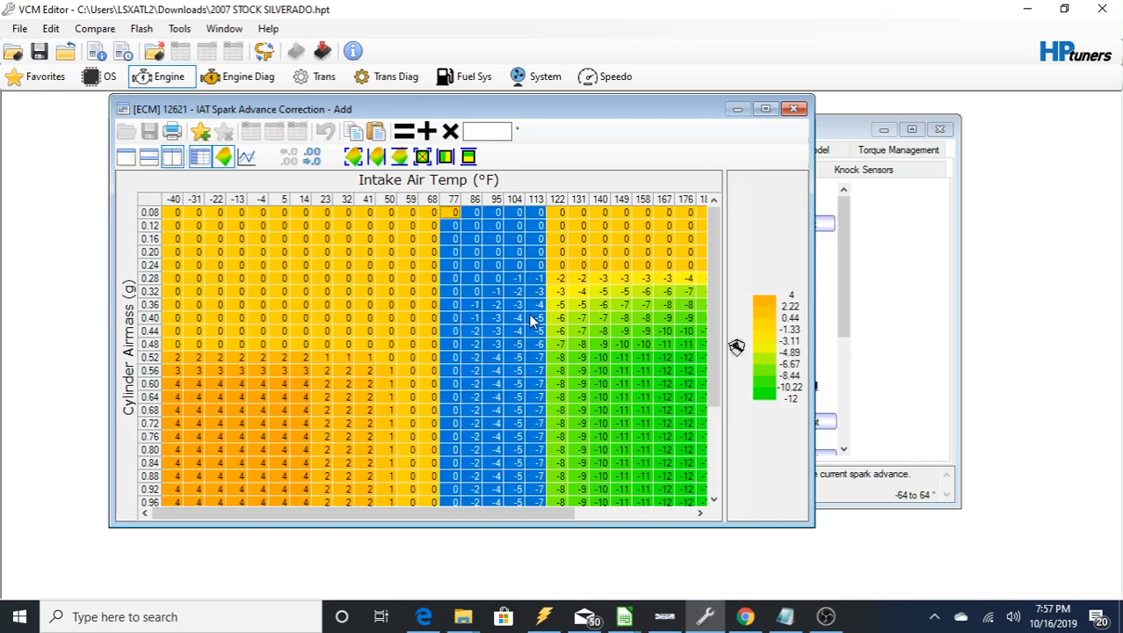
click(494, 128)
click(404, 130)
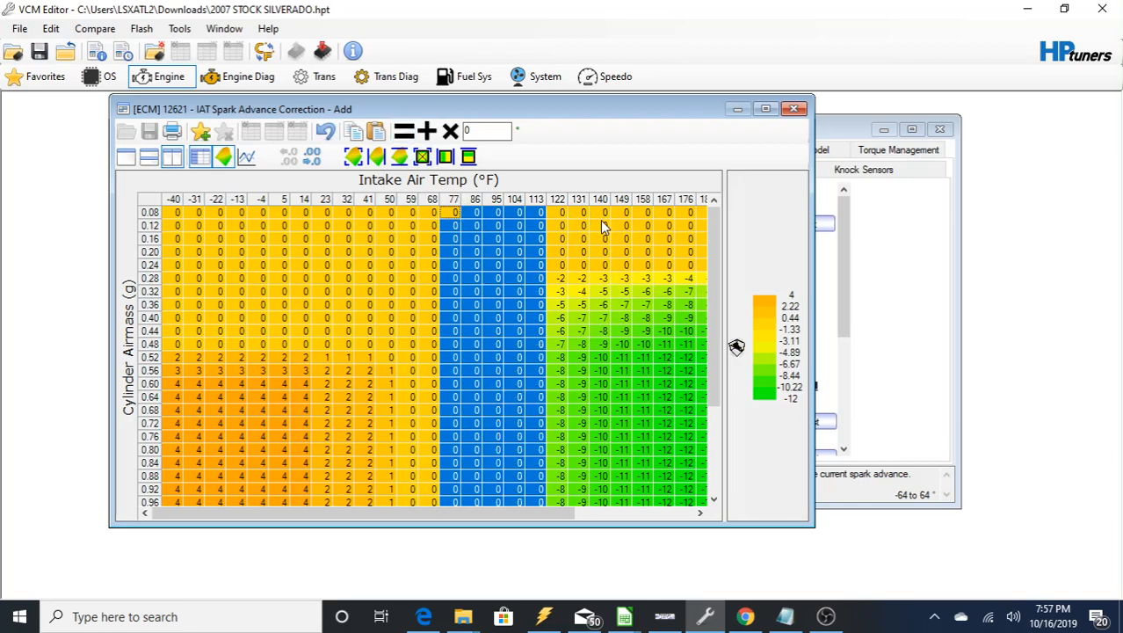
Multiply the 122 to 140 °F columns of the IAT spark correction table by 0.5 and close the table
drag(547, 217, 595, 566)
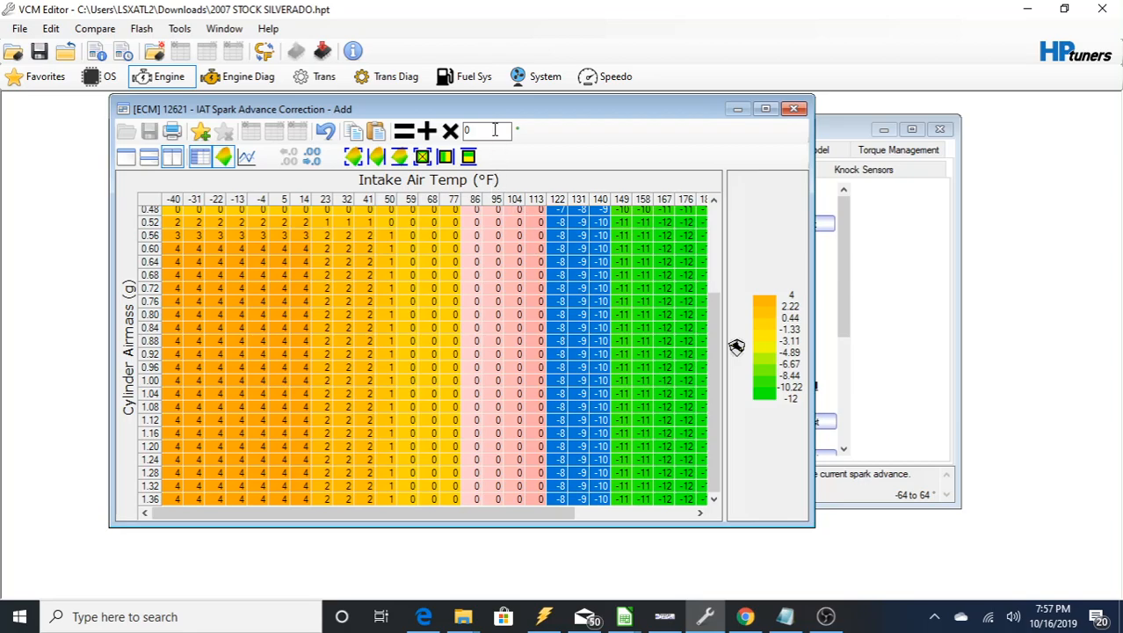
double_click(470, 131)
click(450, 131)
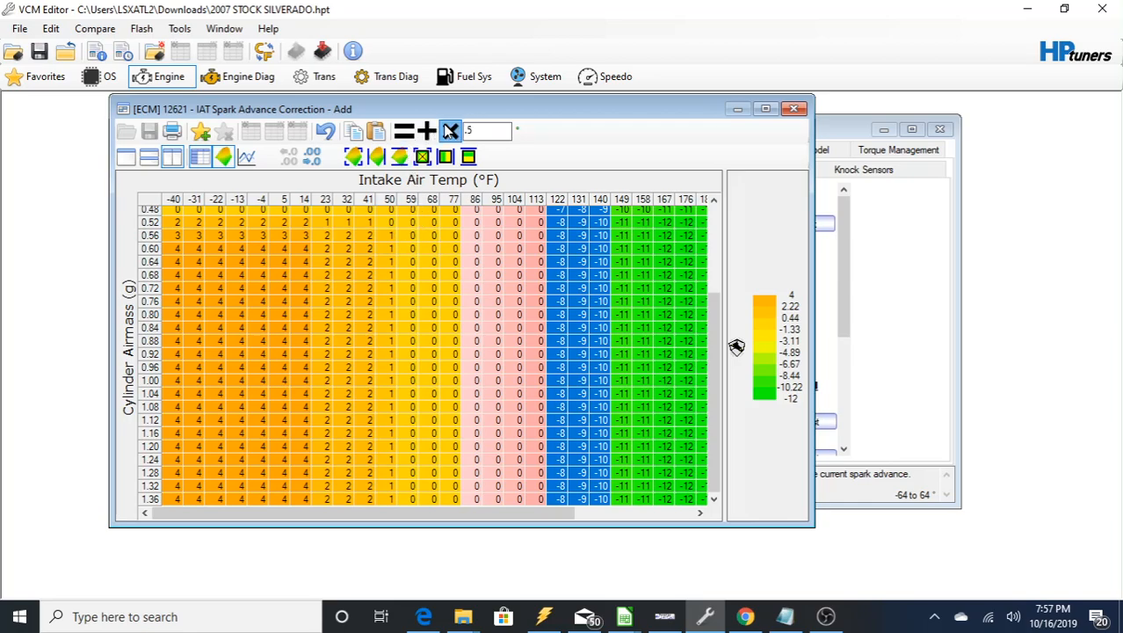
click(794, 109)
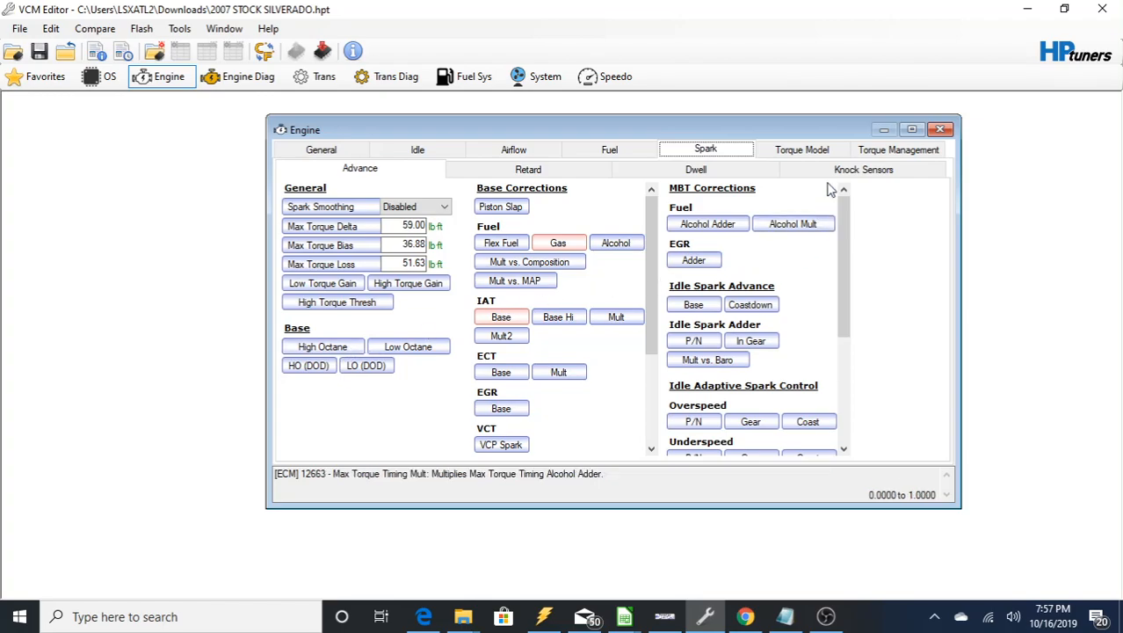
Set every cell of the engine's ETC tip-in throttle rate limit table to 100% and close the table
click(888, 151)
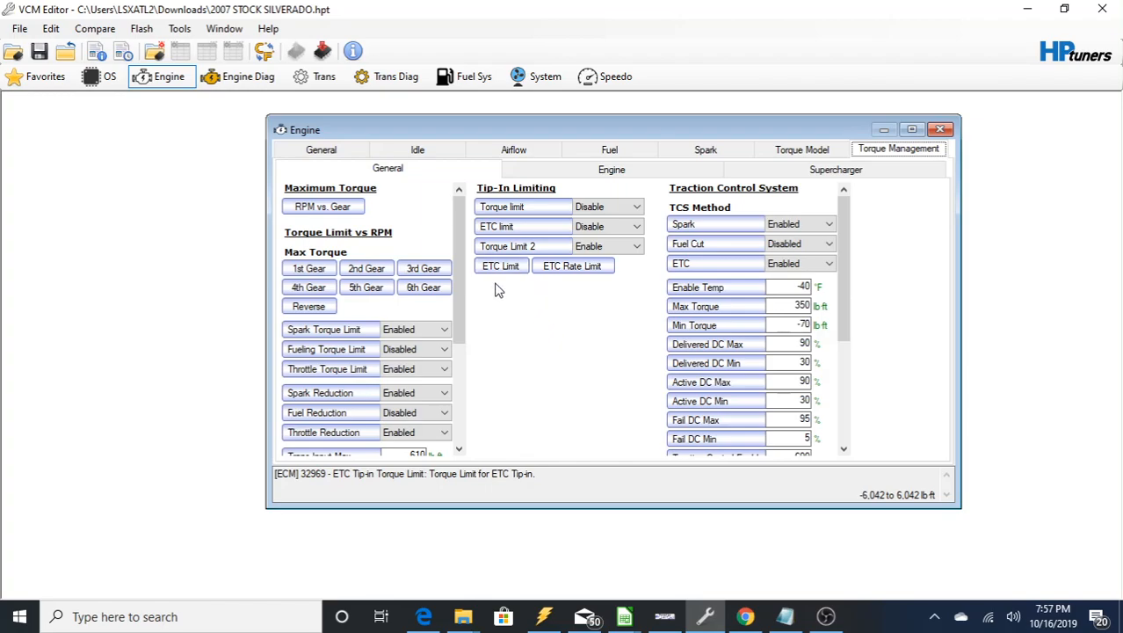
click(567, 268)
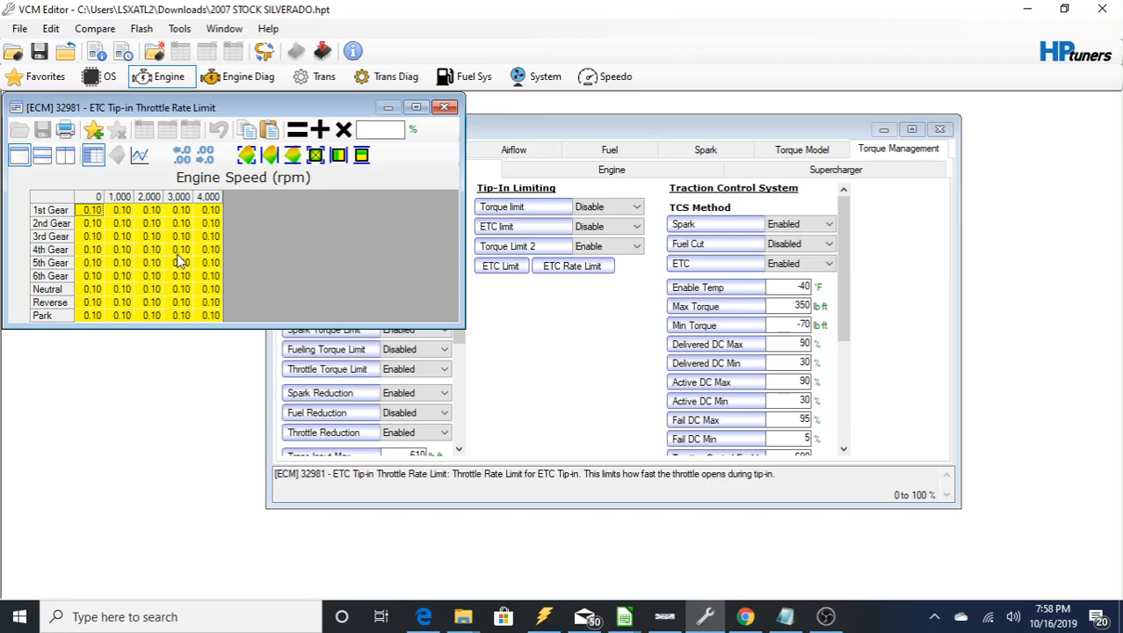
click(65, 200)
click(379, 129)
text(100)
click(299, 132)
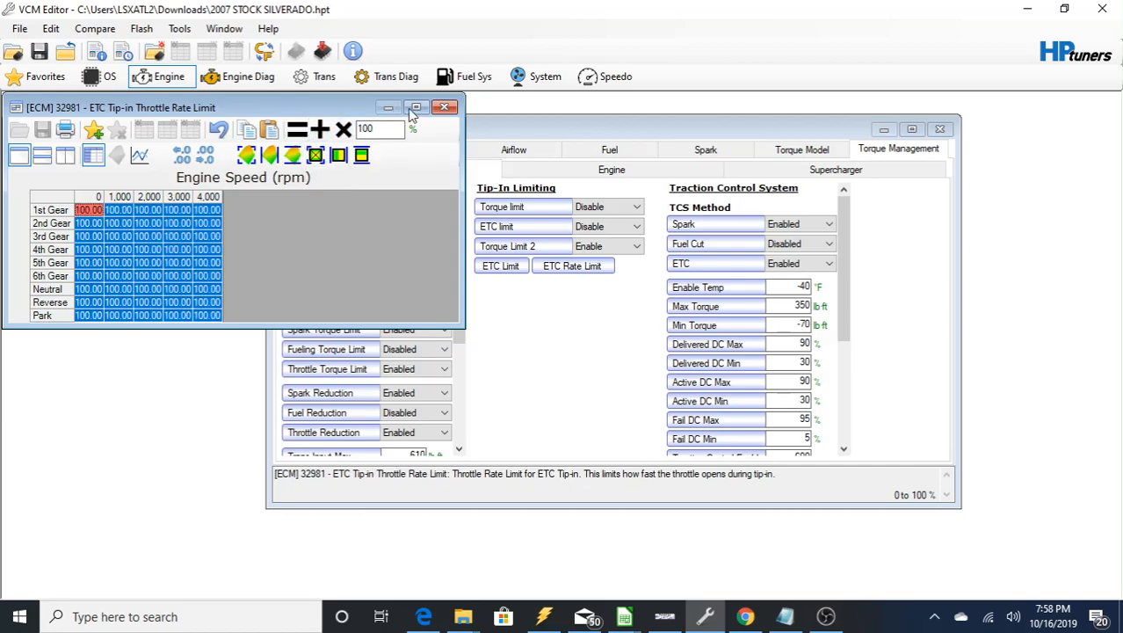
click(443, 107)
Set the 1st to 4th gear rows of the ETC tip-in torque limit table to 6042 lb-ft and close the table
click(500, 267)
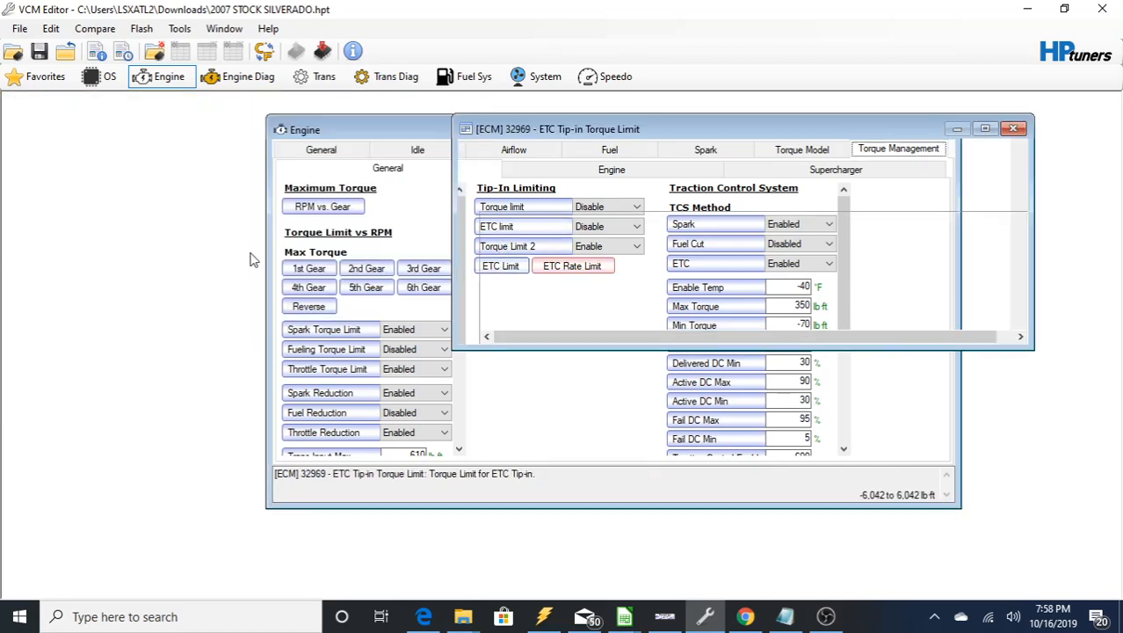
drag(539, 232, 1017, 277)
click(837, 151)
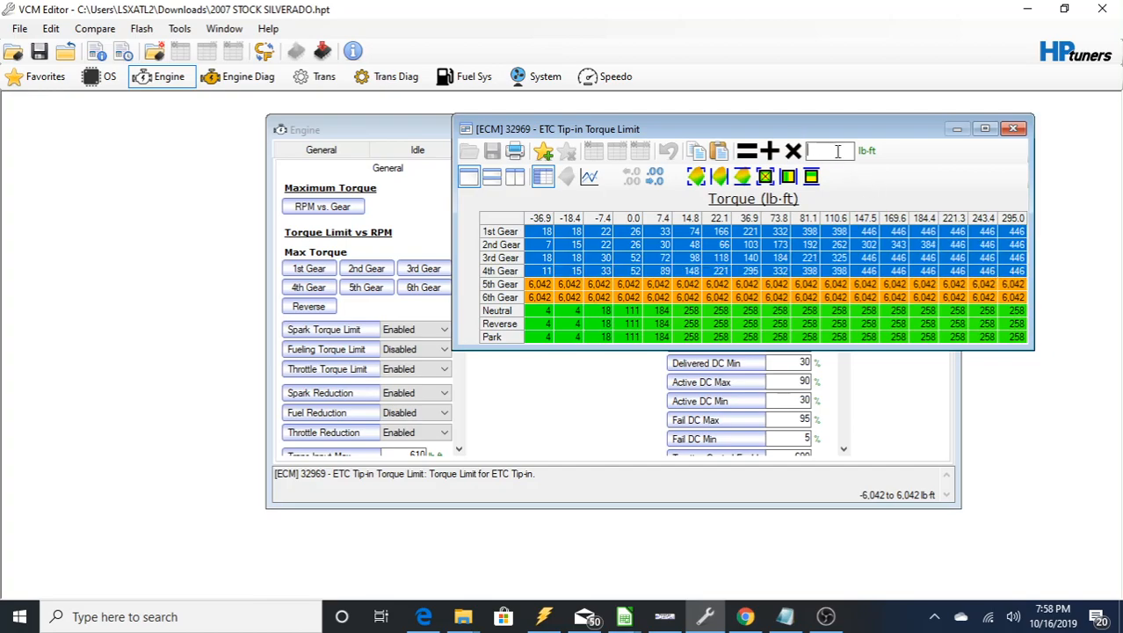
text(6042)
click(747, 151)
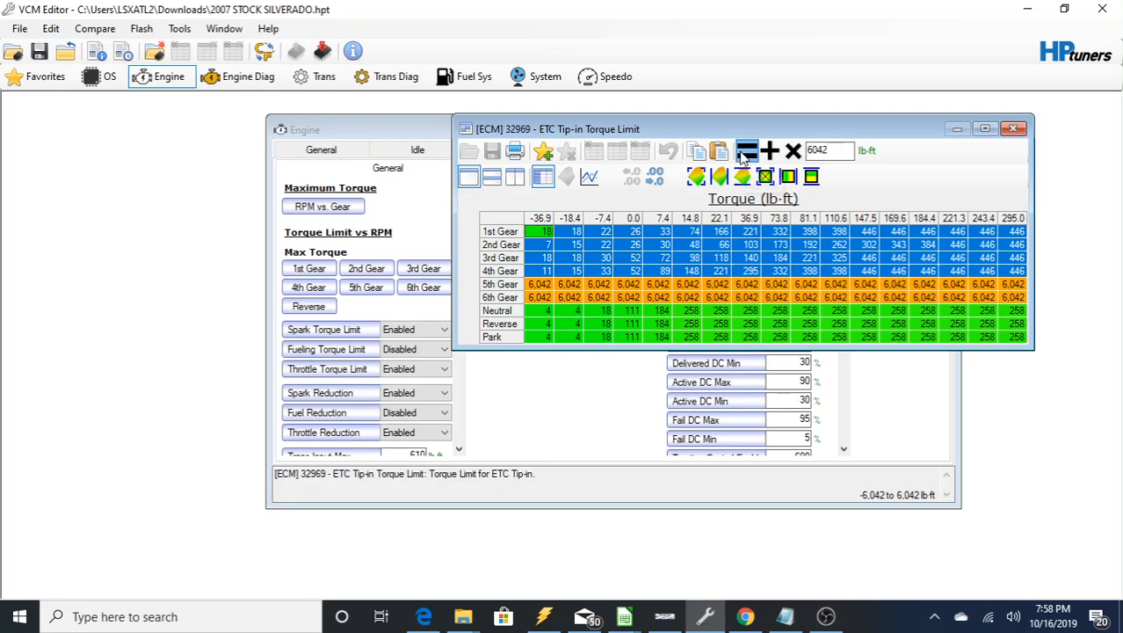
click(1013, 130)
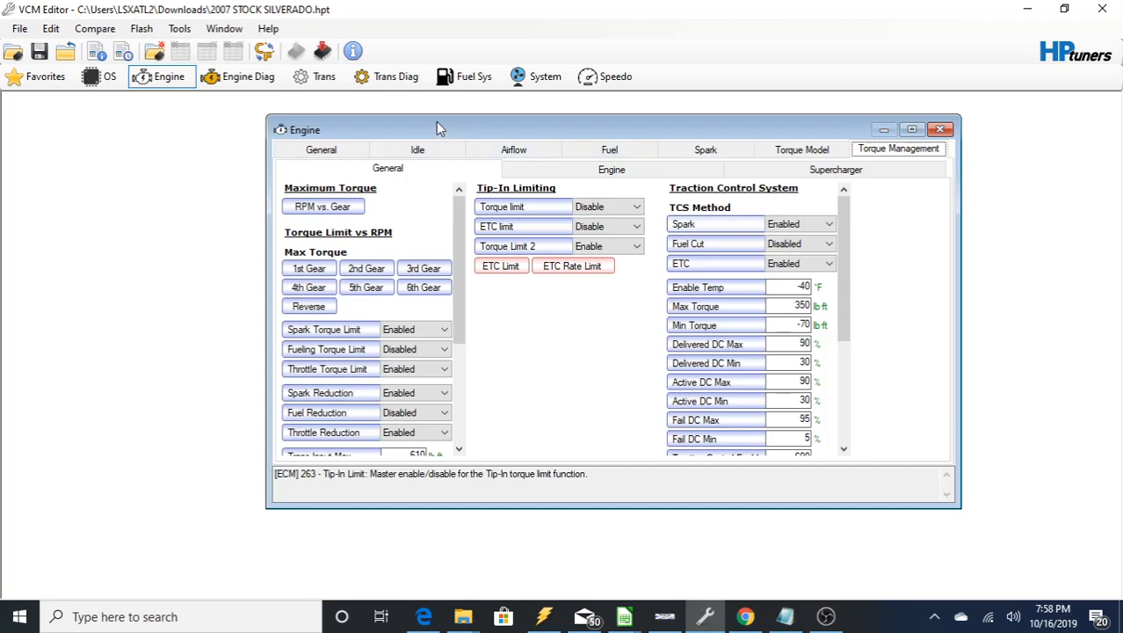
Open the transmission's Pattern X torque reduction table and select all of its cells
click(305, 79)
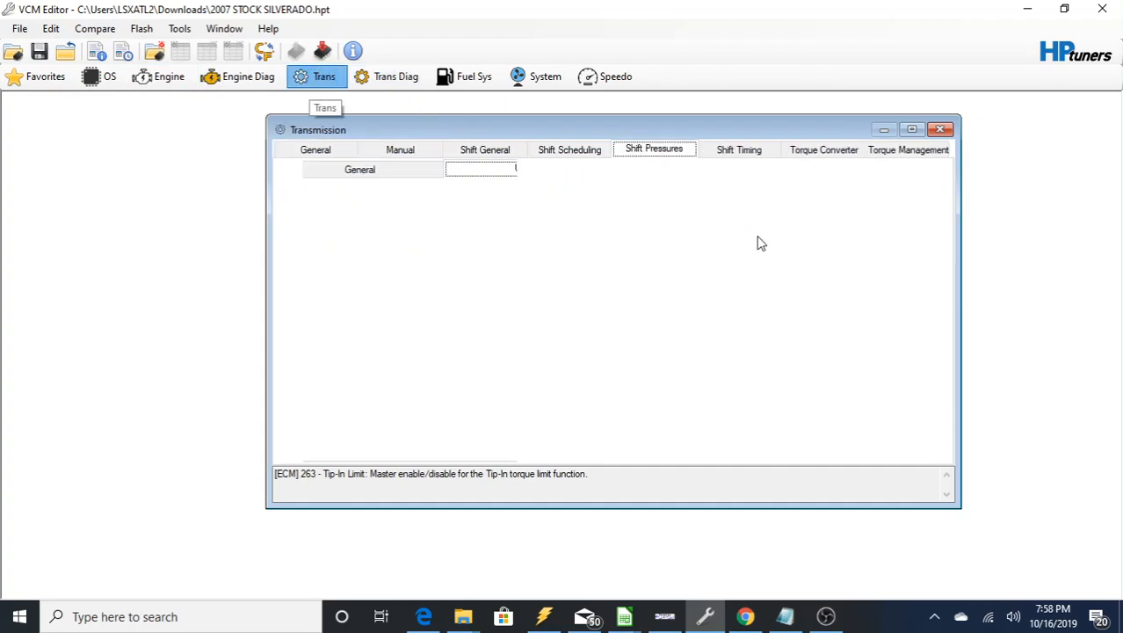
click(905, 149)
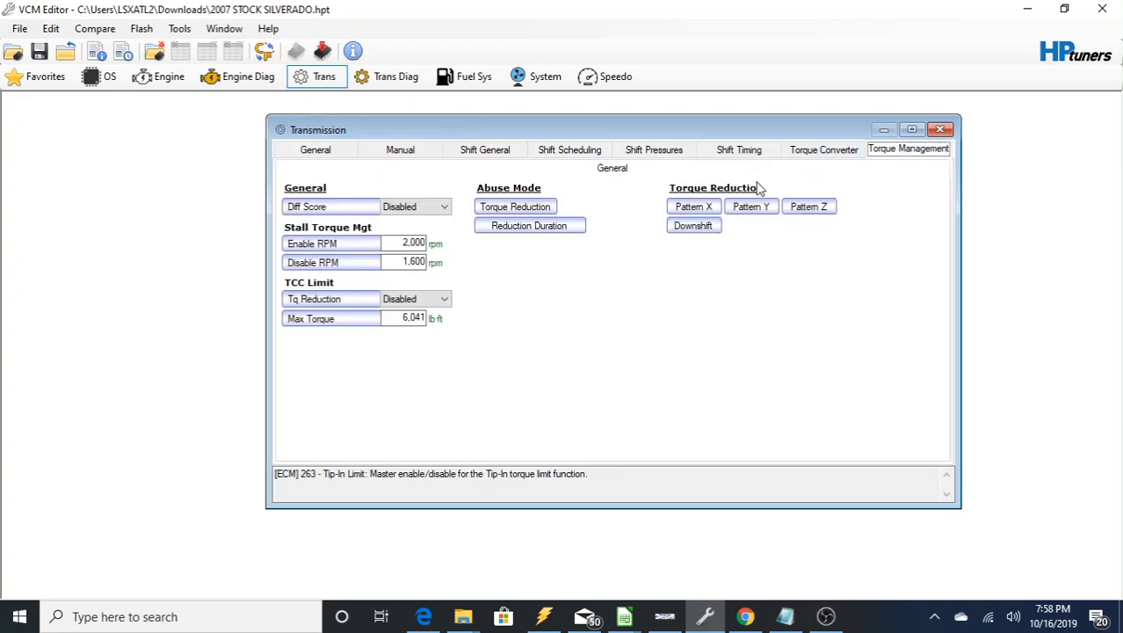
click(693, 207)
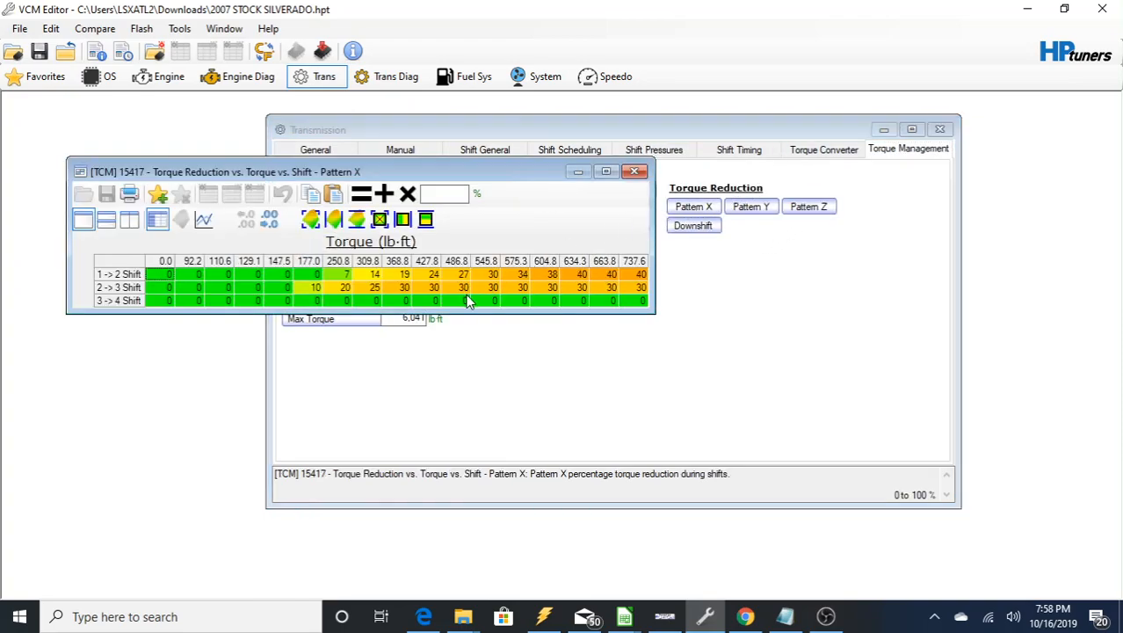
click(106, 263)
click(448, 193)
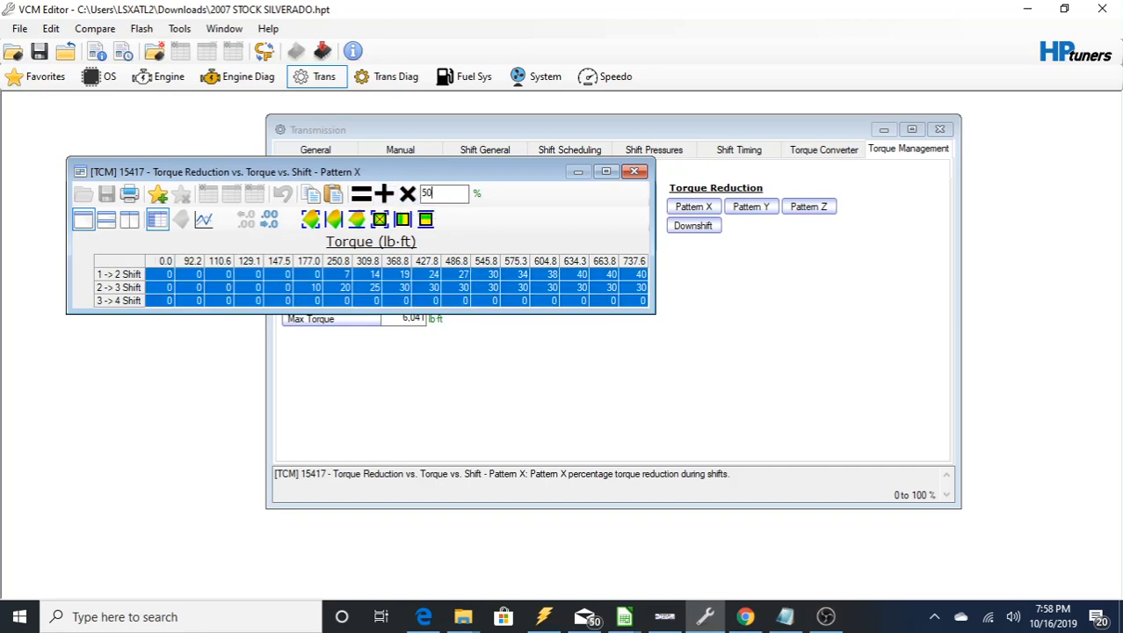
click(407, 194)
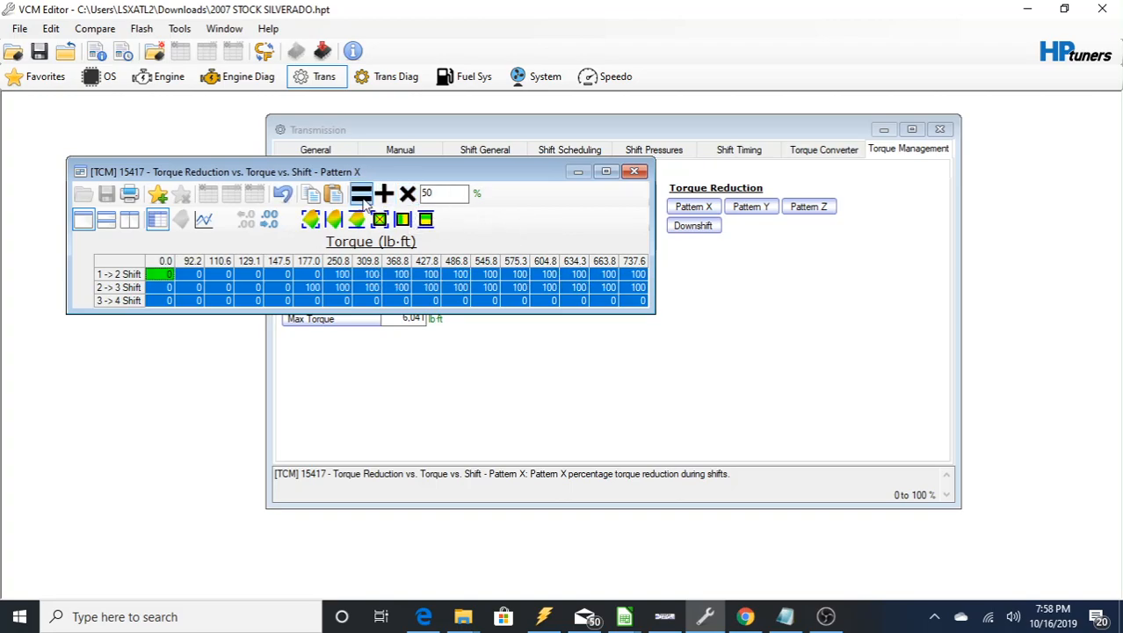
click(283, 195)
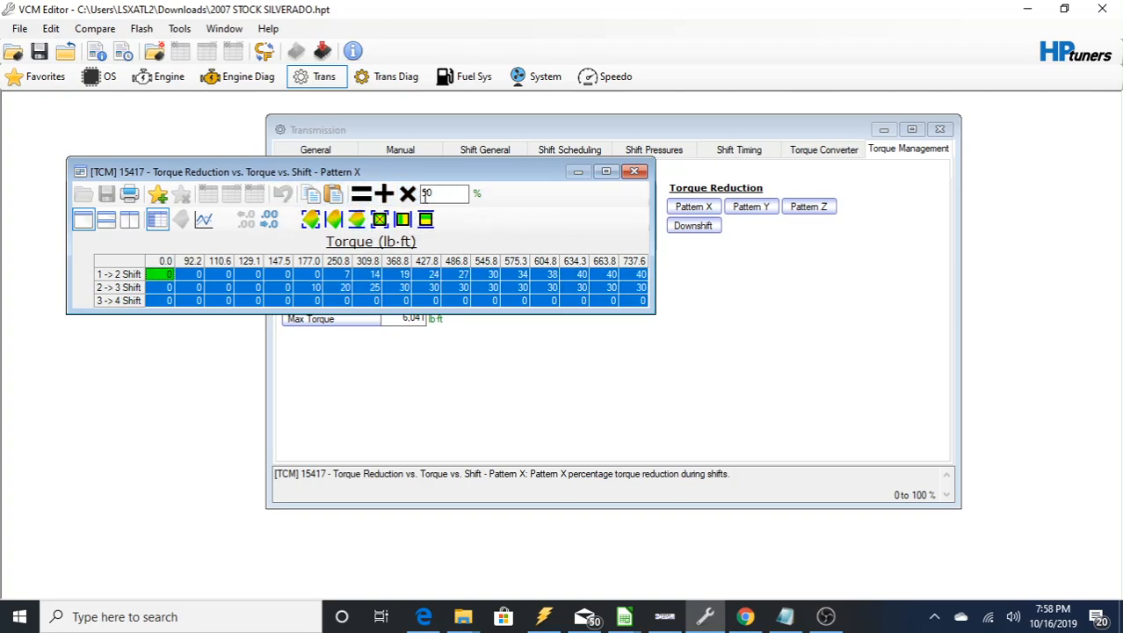
Multiply all the Pattern X torque reduction values by 0.5 and close the table
text(.5)
click(407, 193)
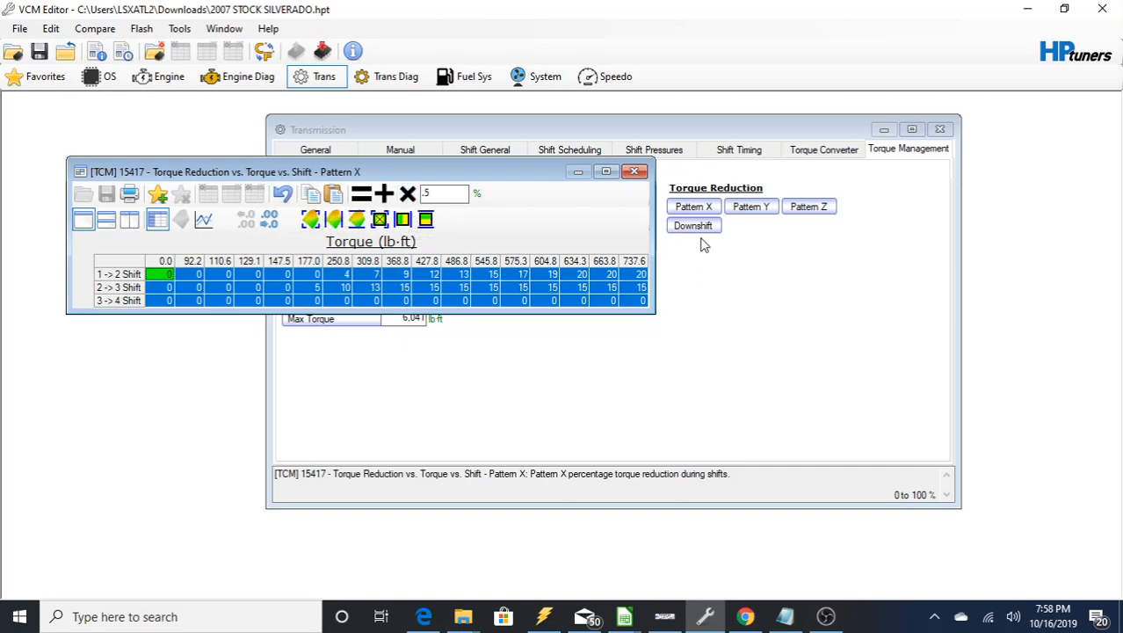
click(634, 173)
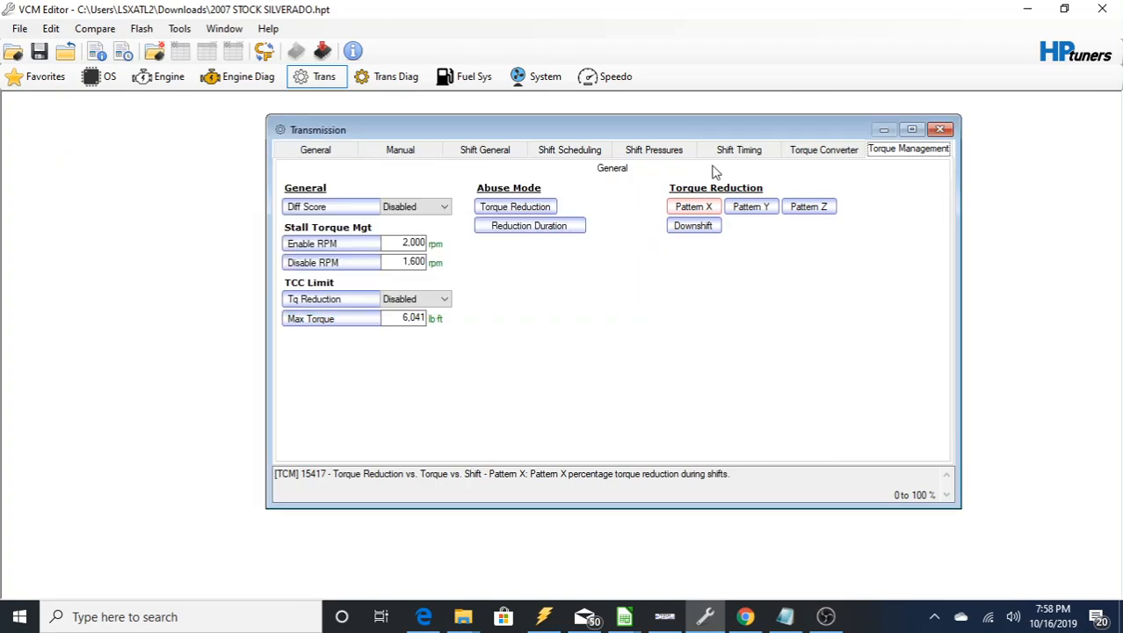
Multiply the whole transmission abuse mode torque reduction row by 0.5 and close the table
click(549, 209)
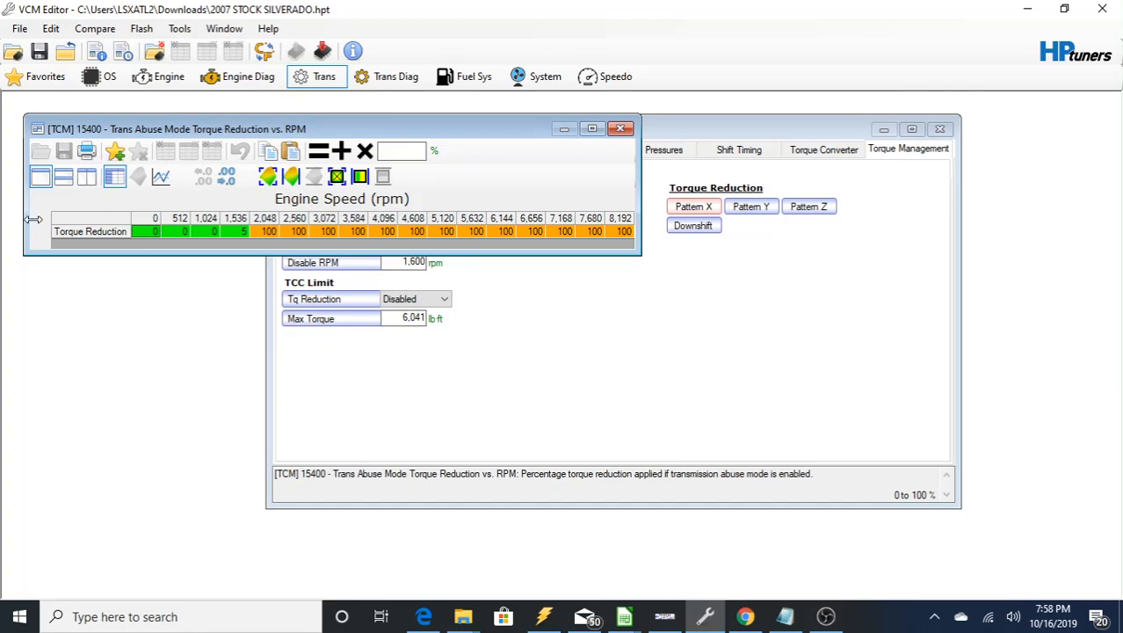
click(91, 231)
click(406, 151)
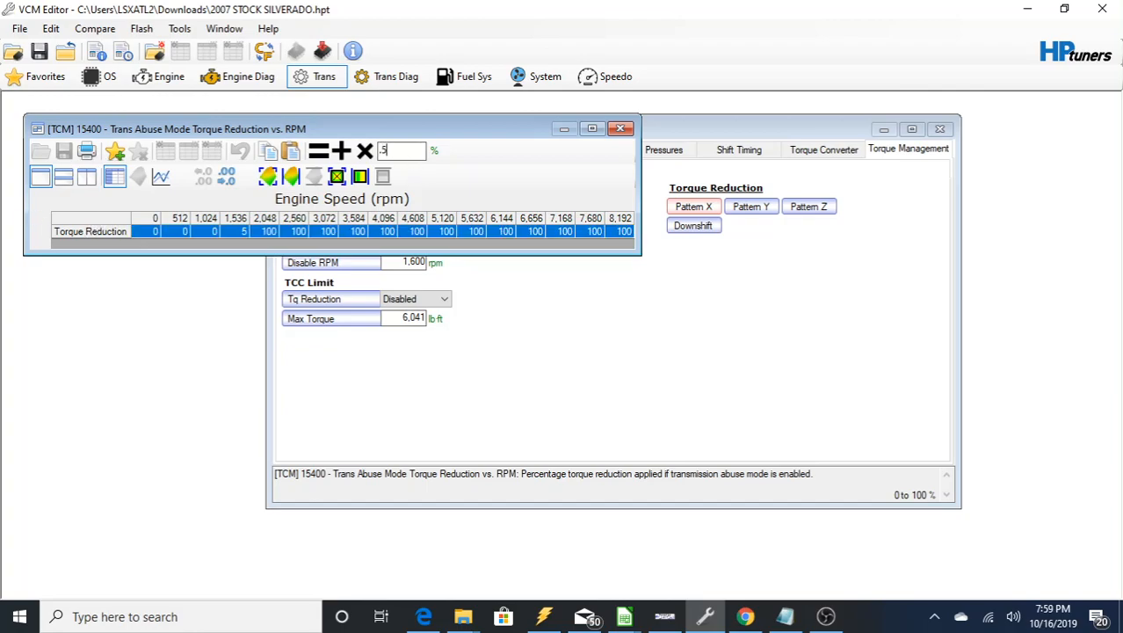
text(.5)
click(365, 152)
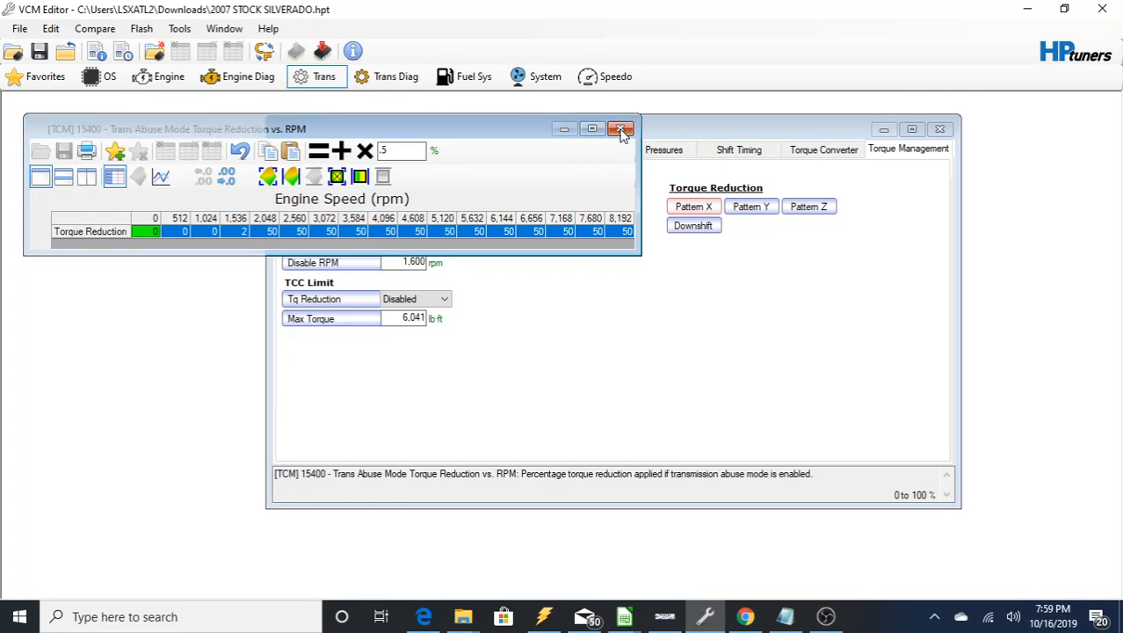
click(623, 130)
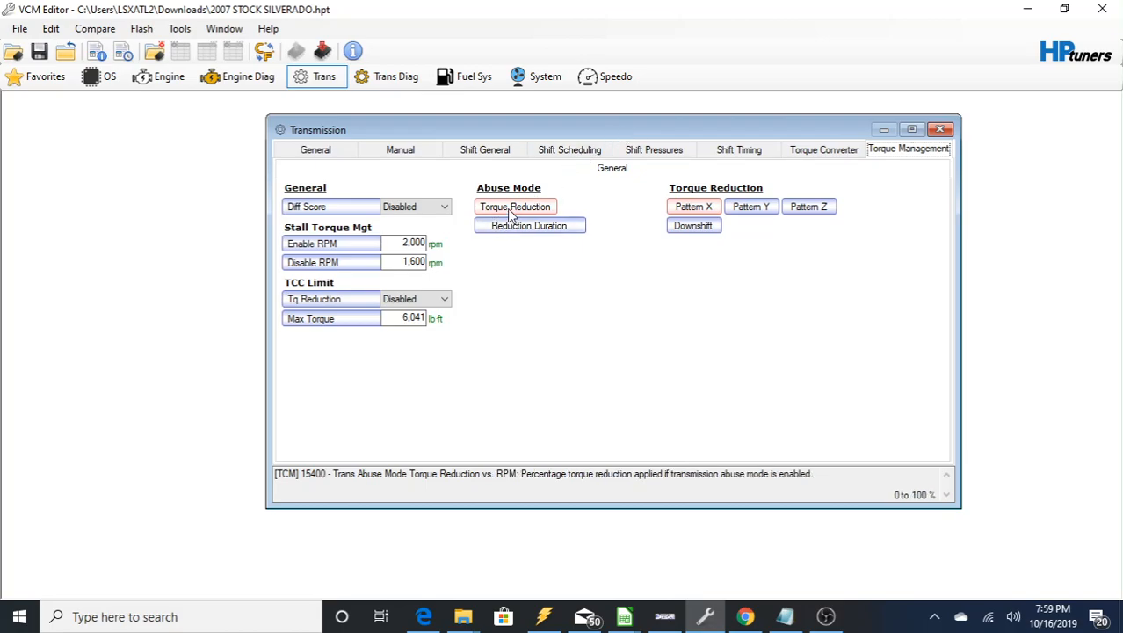
Review the shift scheduling, the upshift Pattern X base shift pressure table and the general transmission settings, and return to the engine settings
click(573, 151)
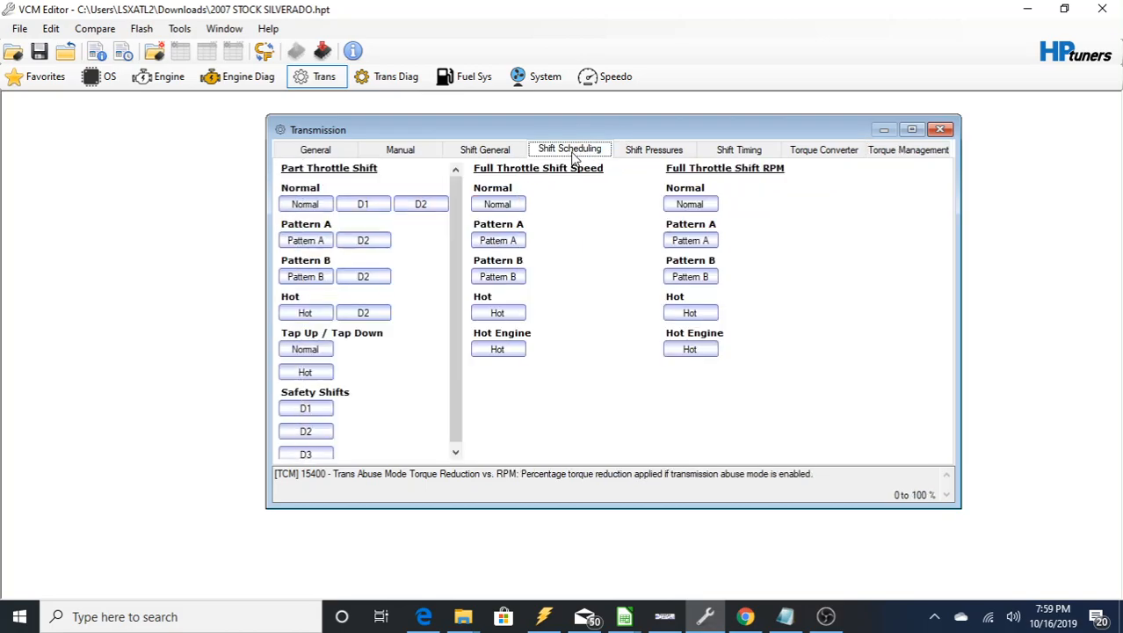
click(650, 151)
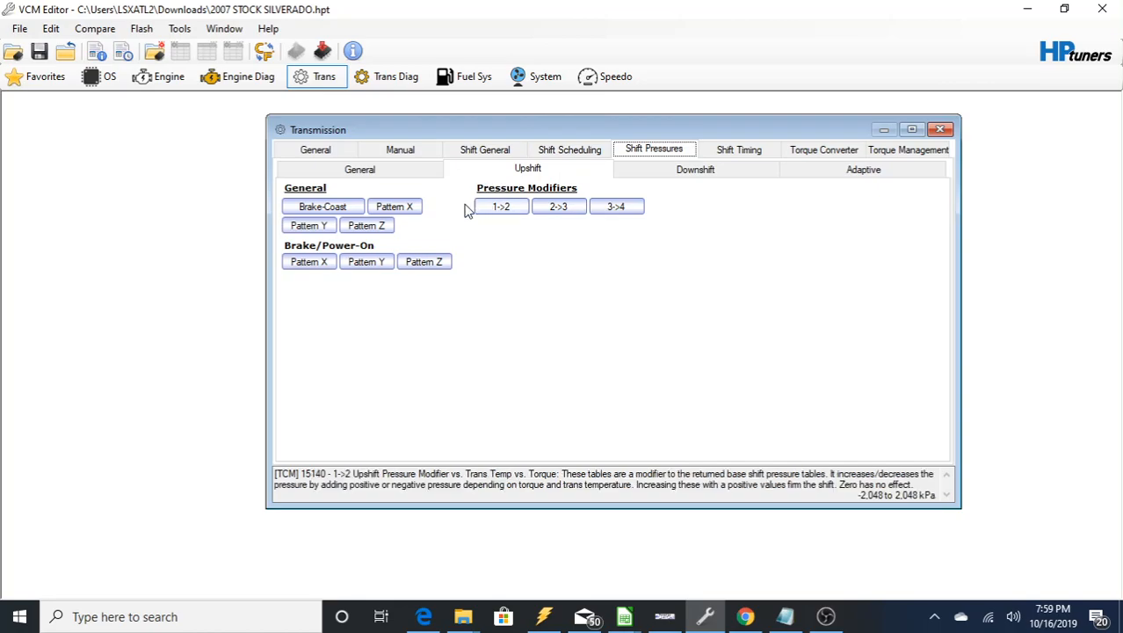
click(397, 207)
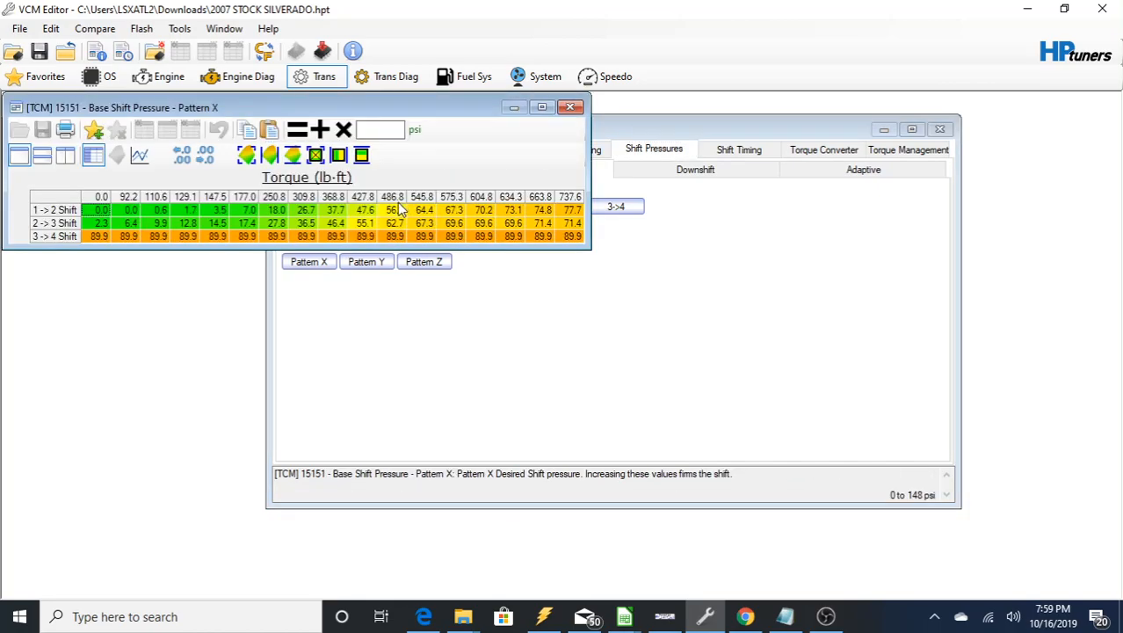
click(571, 108)
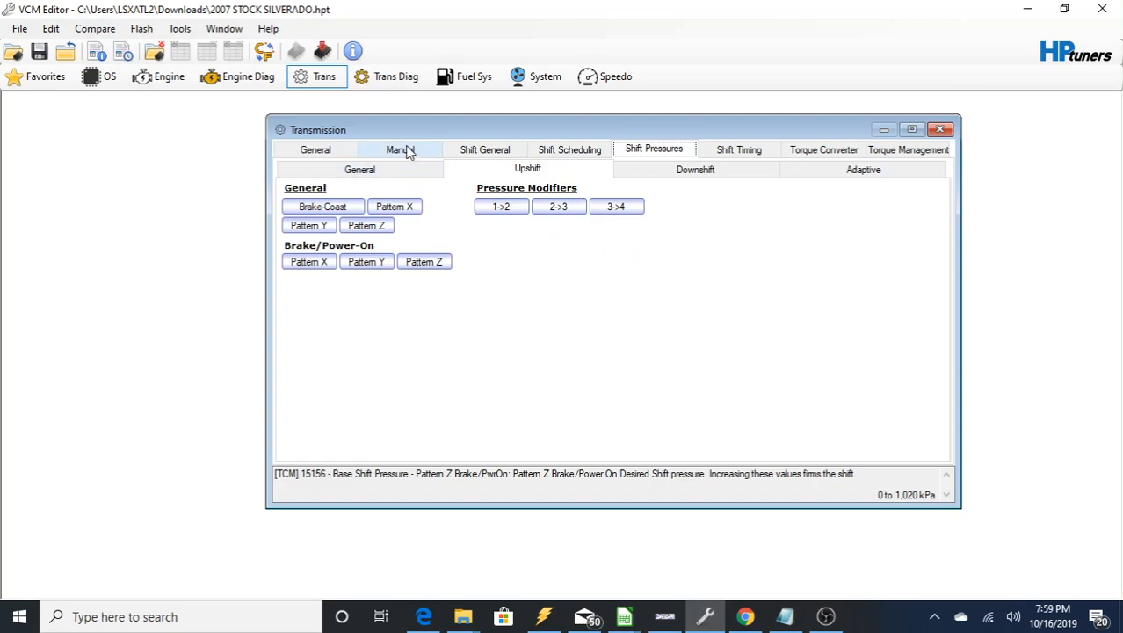
click(317, 149)
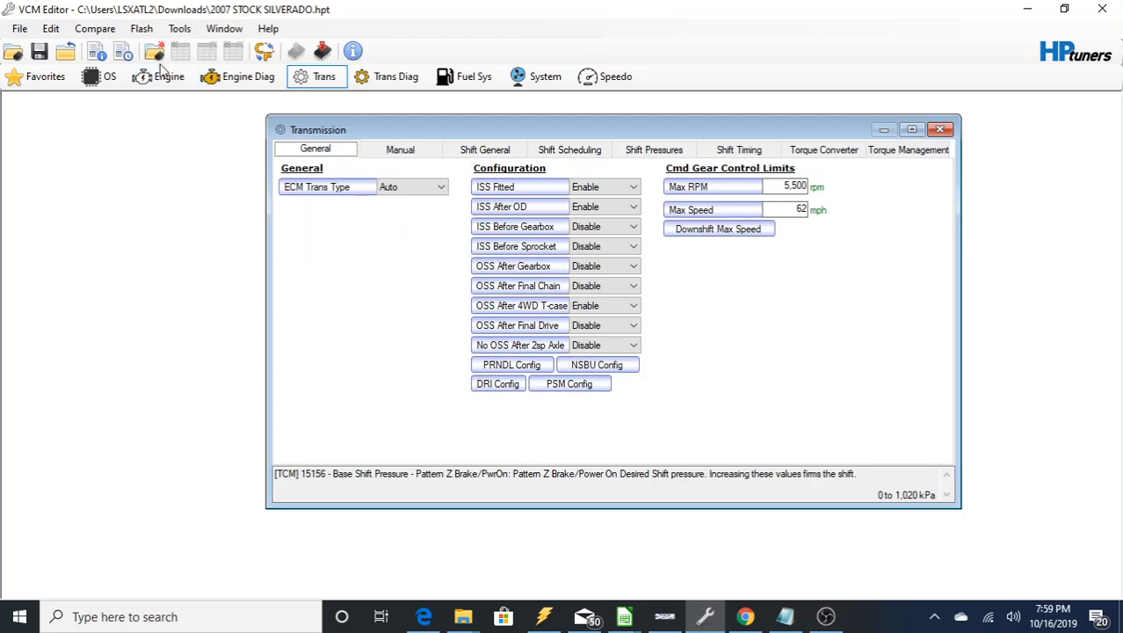
click(171, 77)
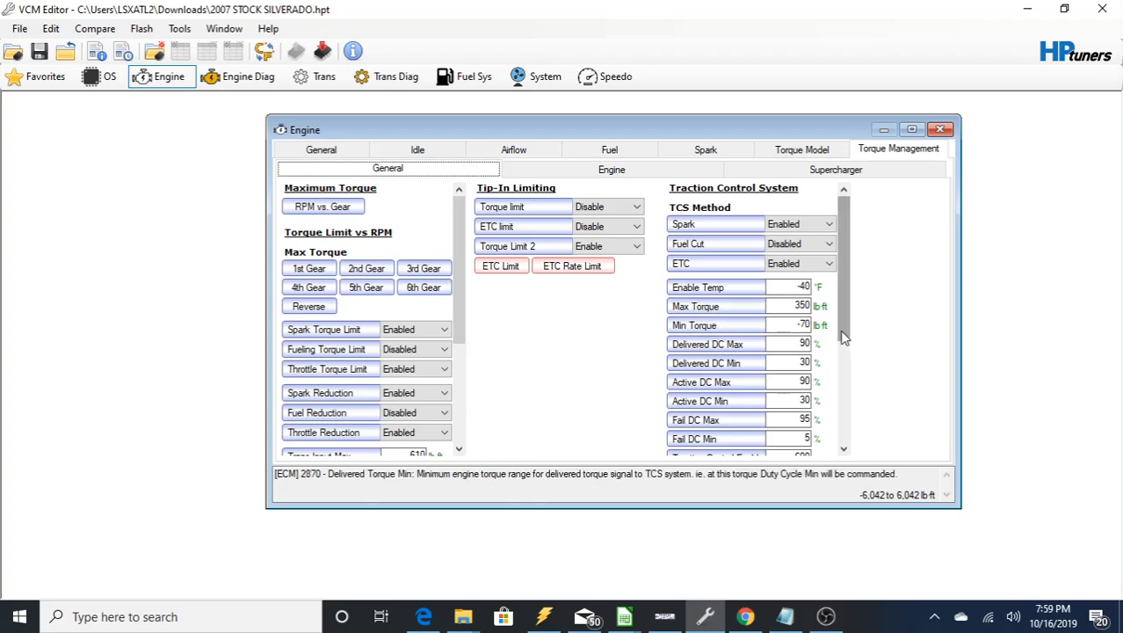
click(831, 619)
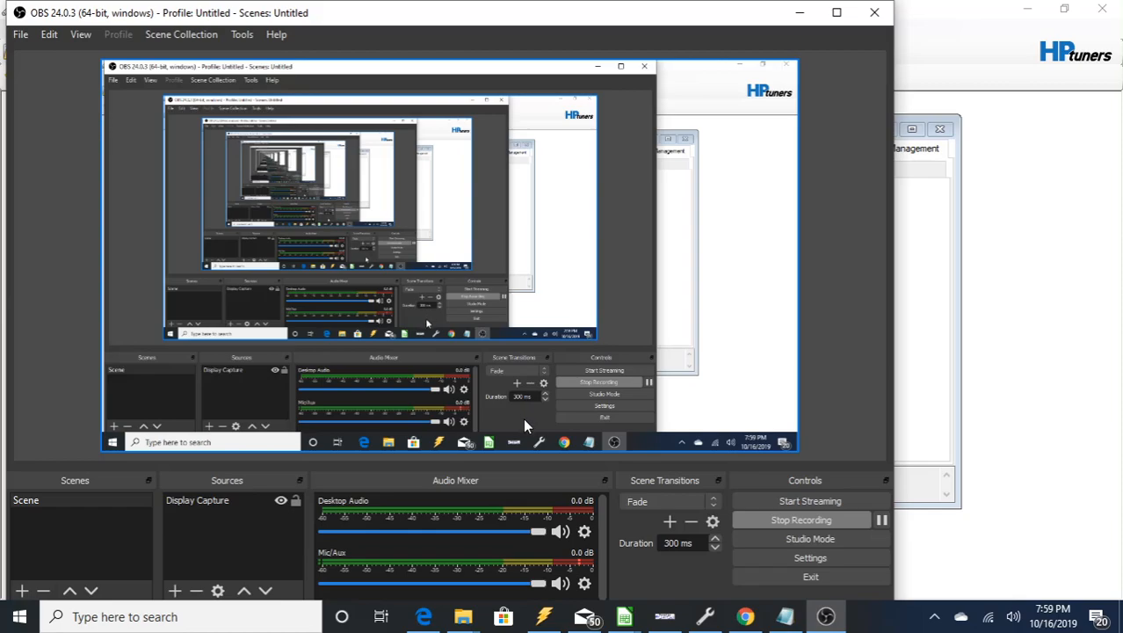